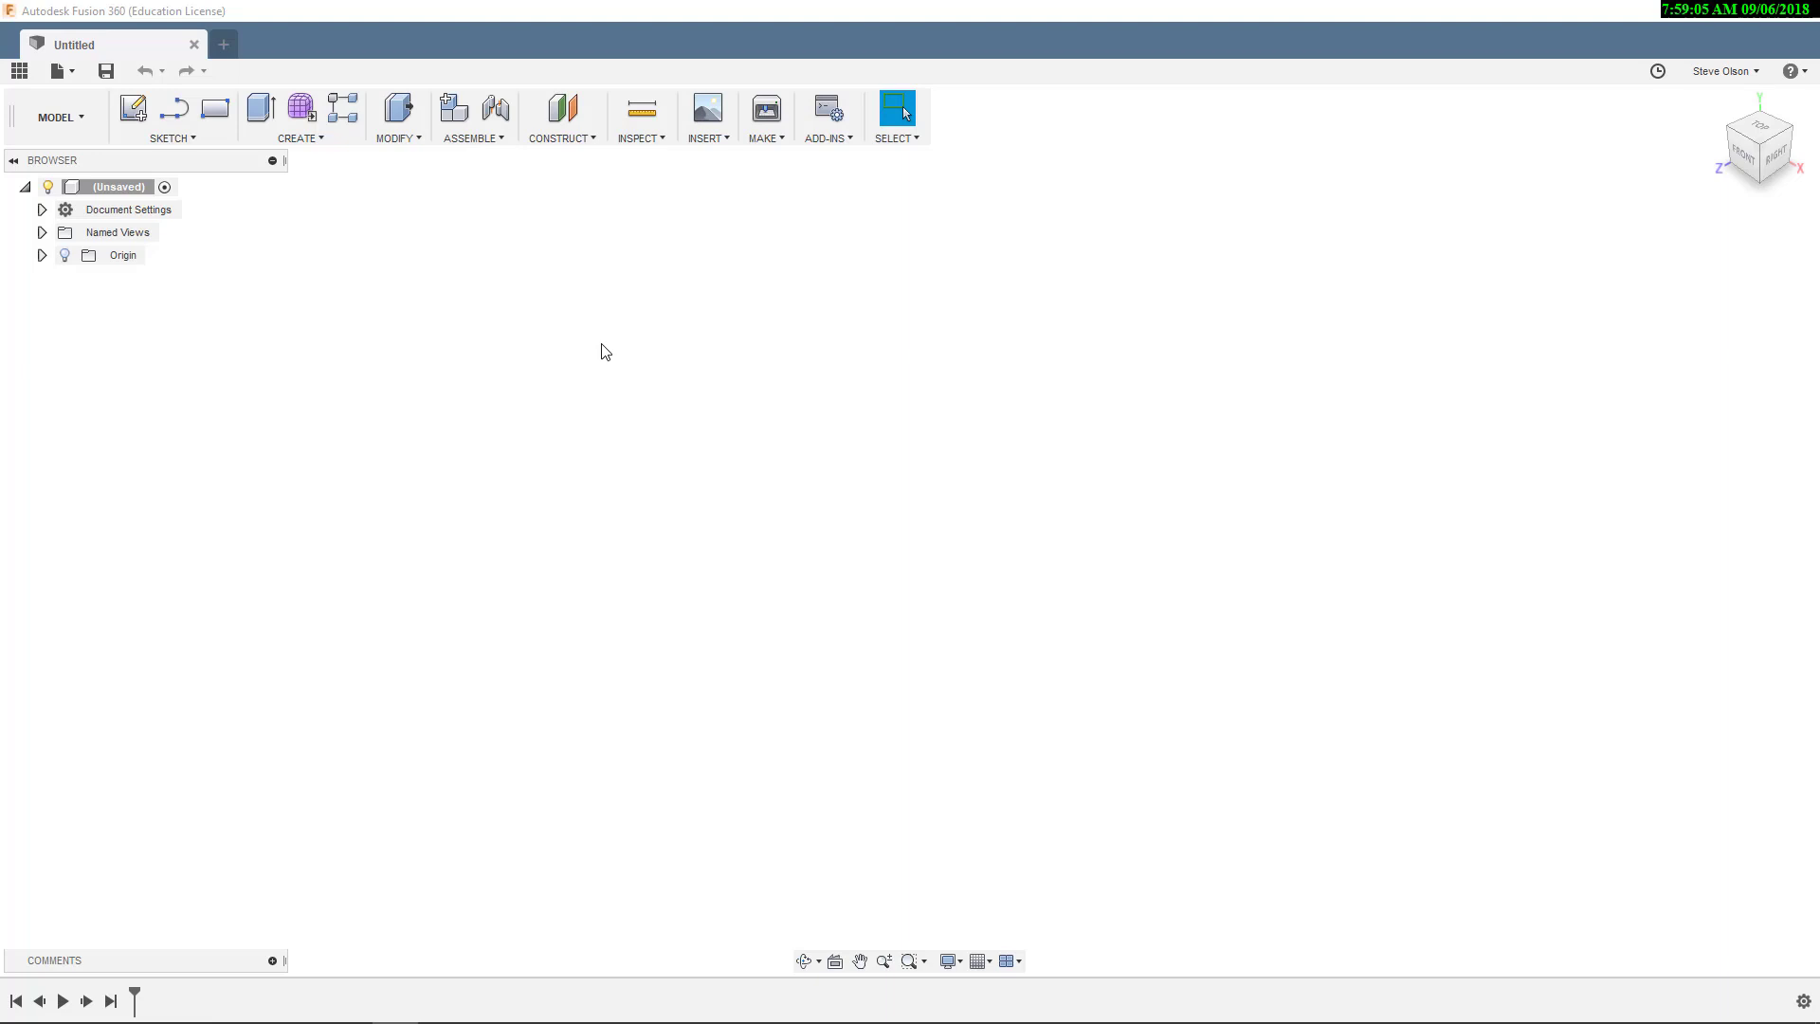
Open the INSERT menu to start inserting a mesh file.
{"action": "left_click", "coordinate": [725, 142]}
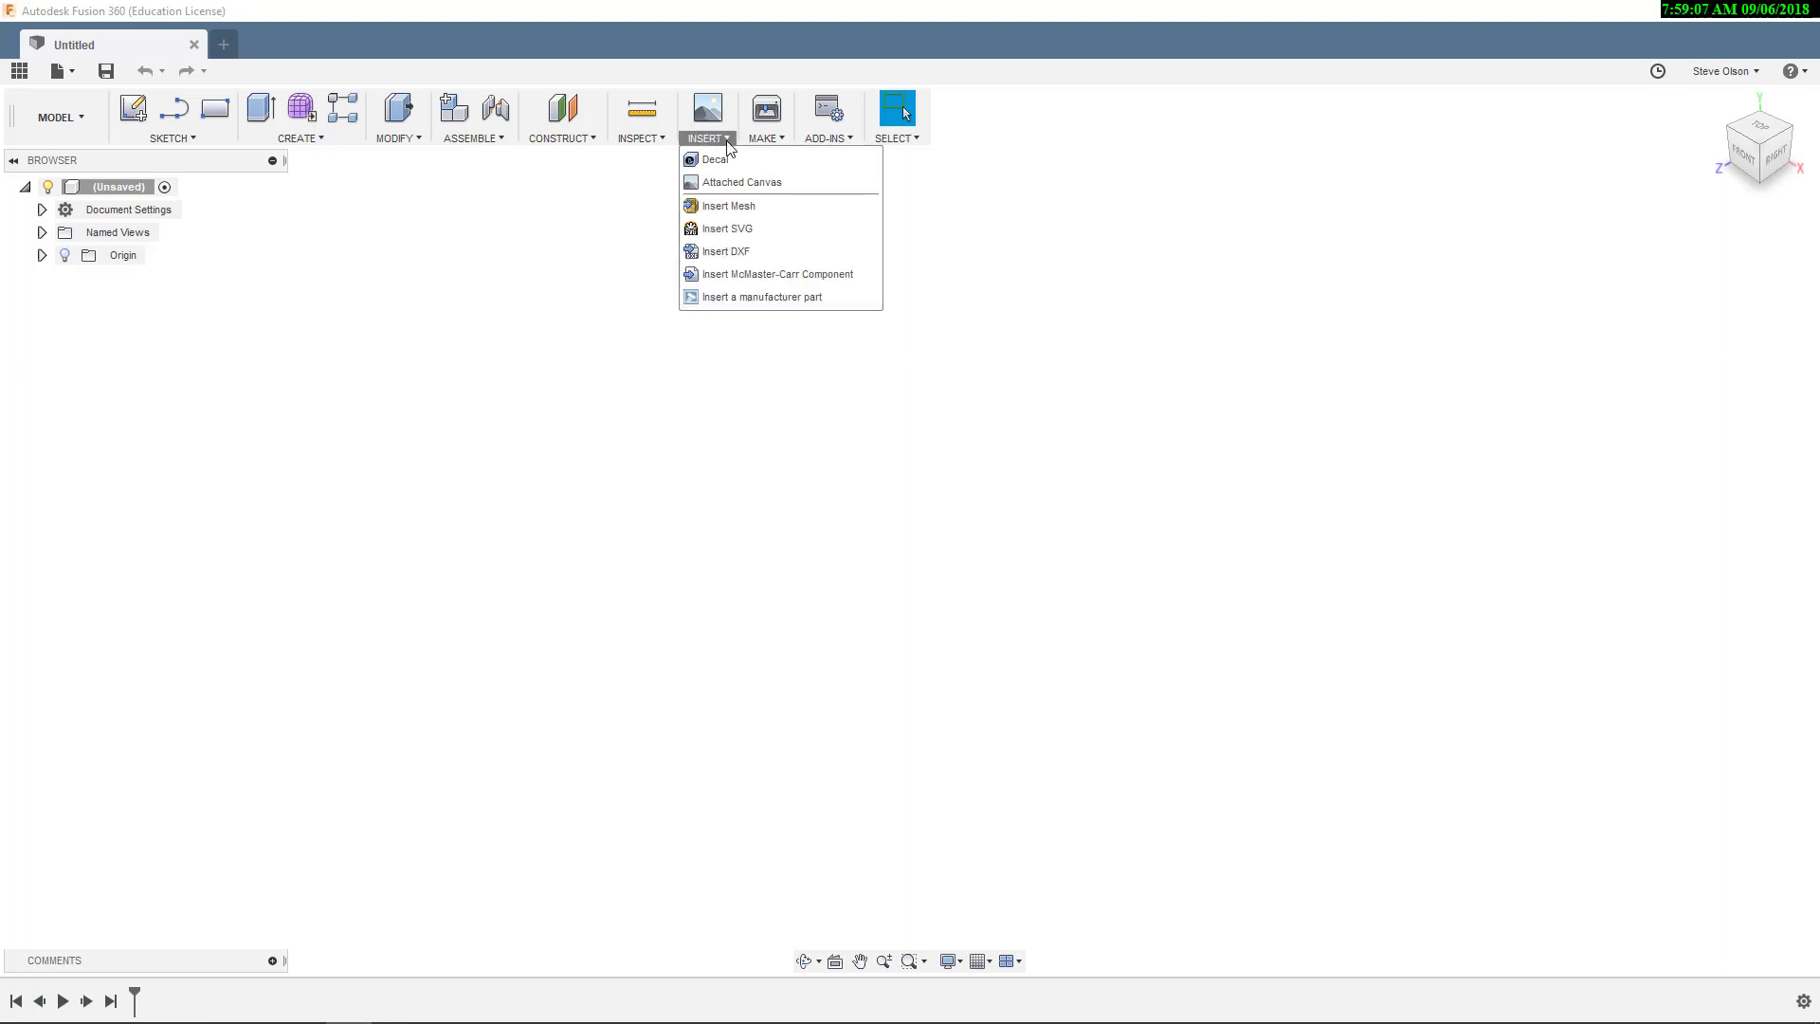
Insert DroneforBlog.obj from ReCap Projects > DroneforBlog, keeping all supported file types.
{"action": "left_click", "coordinate": [775, 217]}
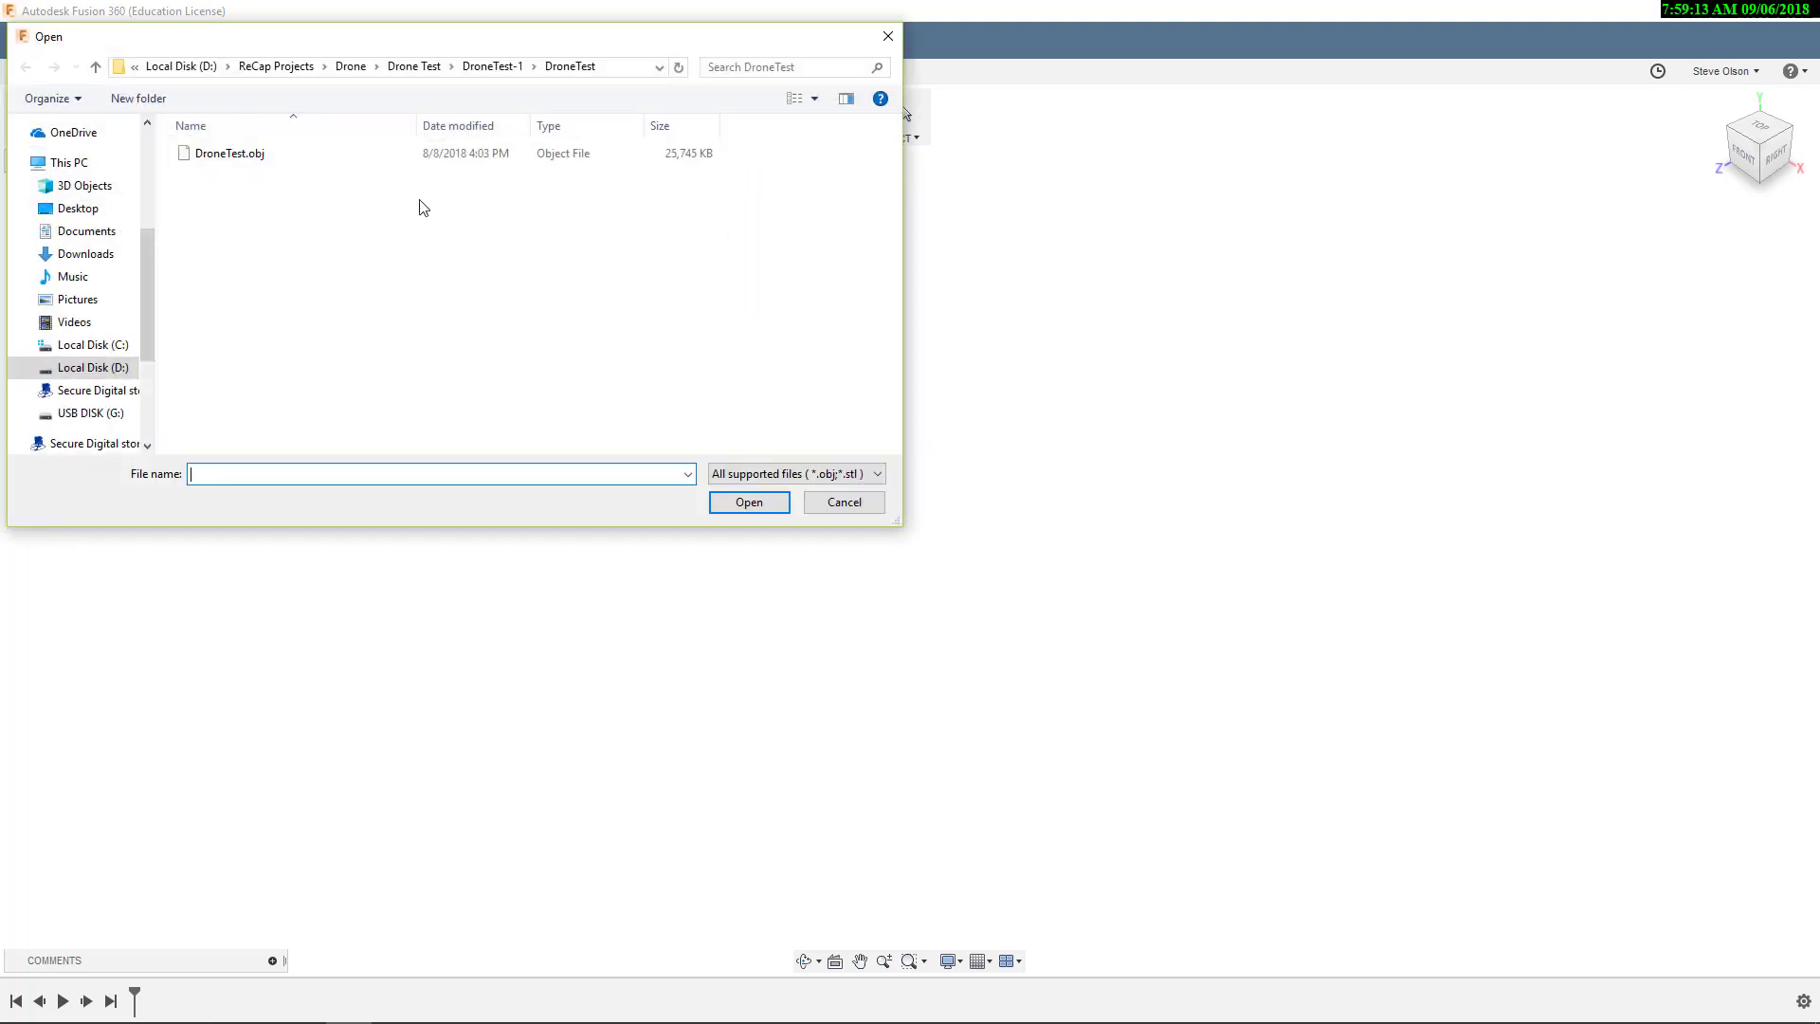
{"action": "left_click", "coordinate": [297, 76]}
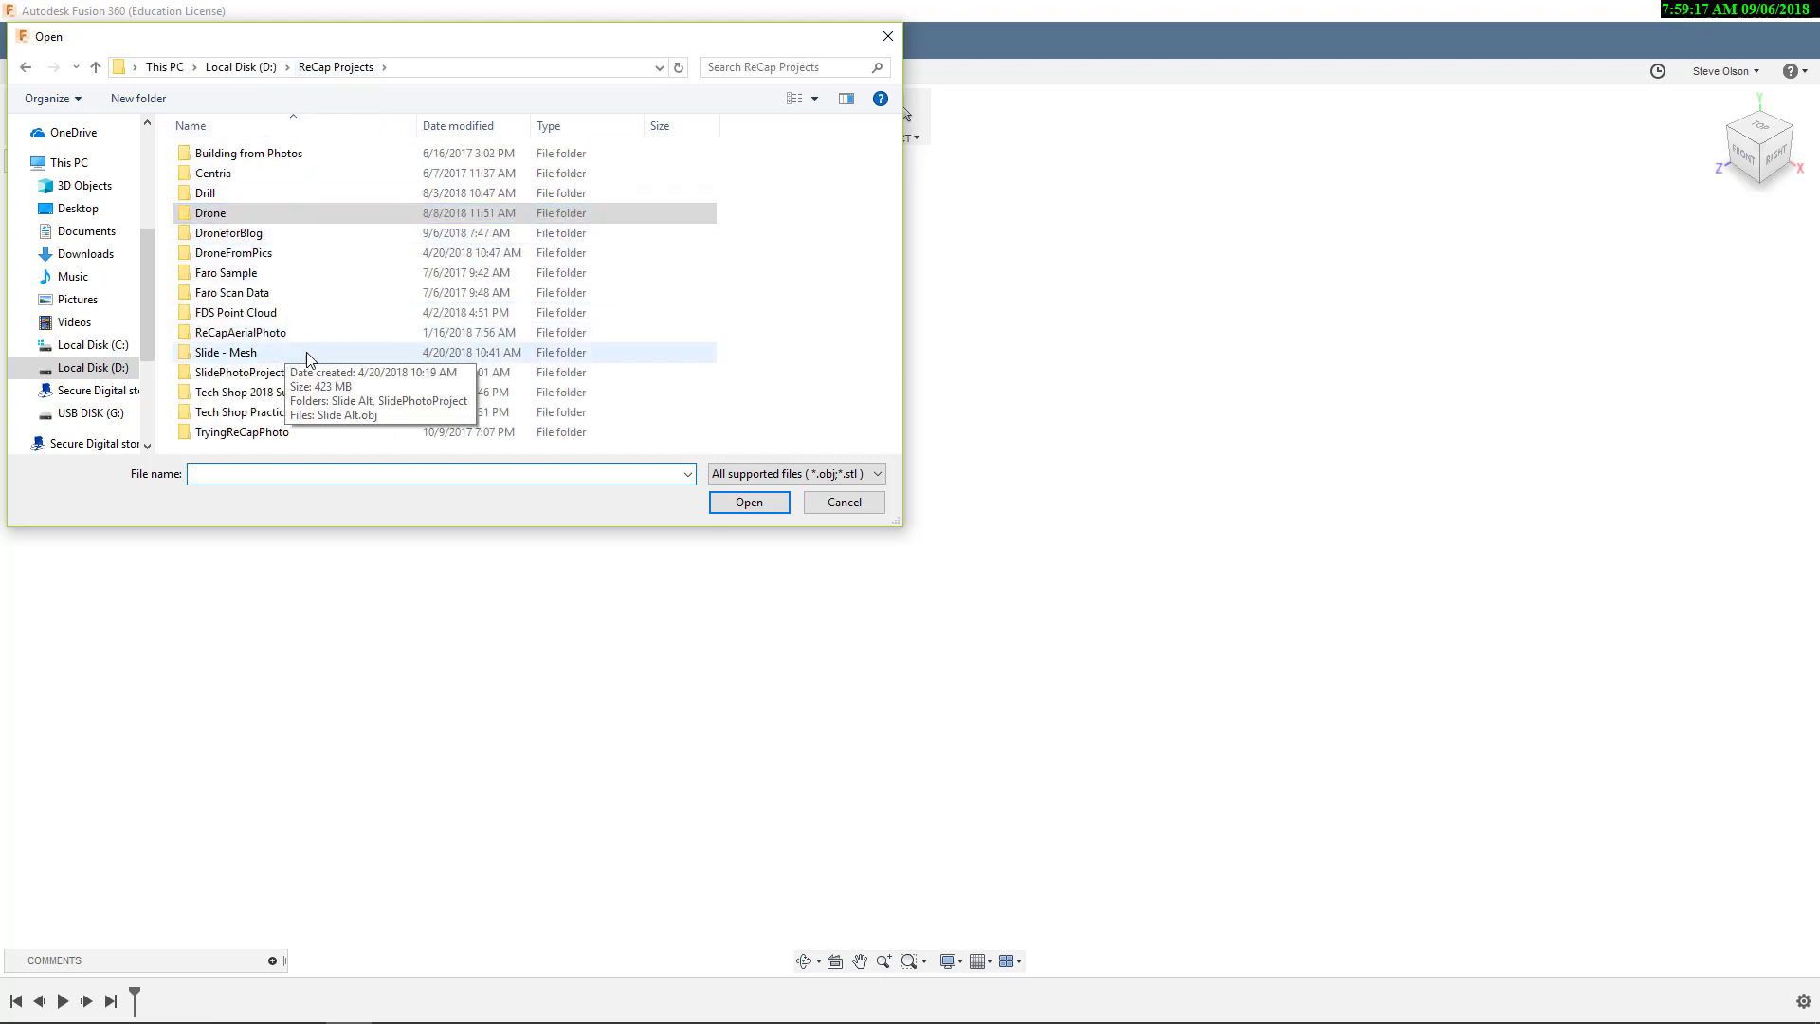
{"action": "left_click", "coordinate": [269, 234]}
{"action": "double_click", "coordinate": [267, 233]}
{"action": "left_click", "coordinate": [266, 174]}
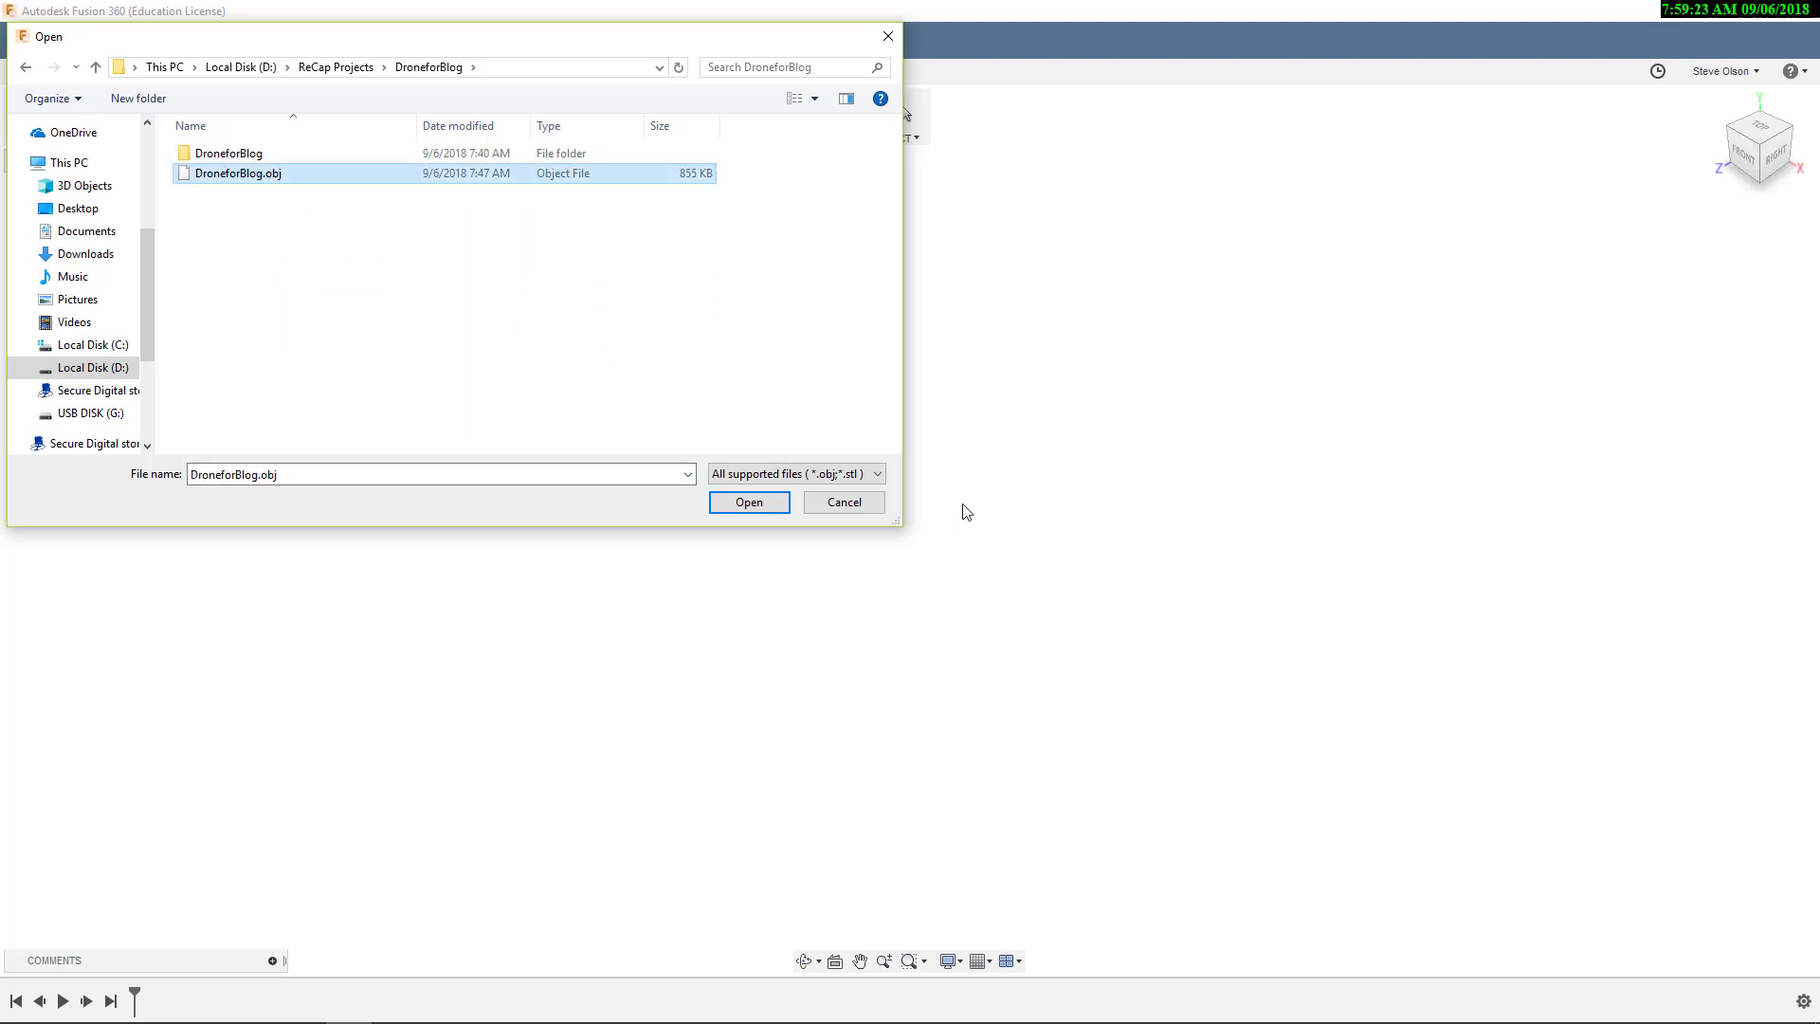
{"action": "left_click", "coordinate": [878, 474]}
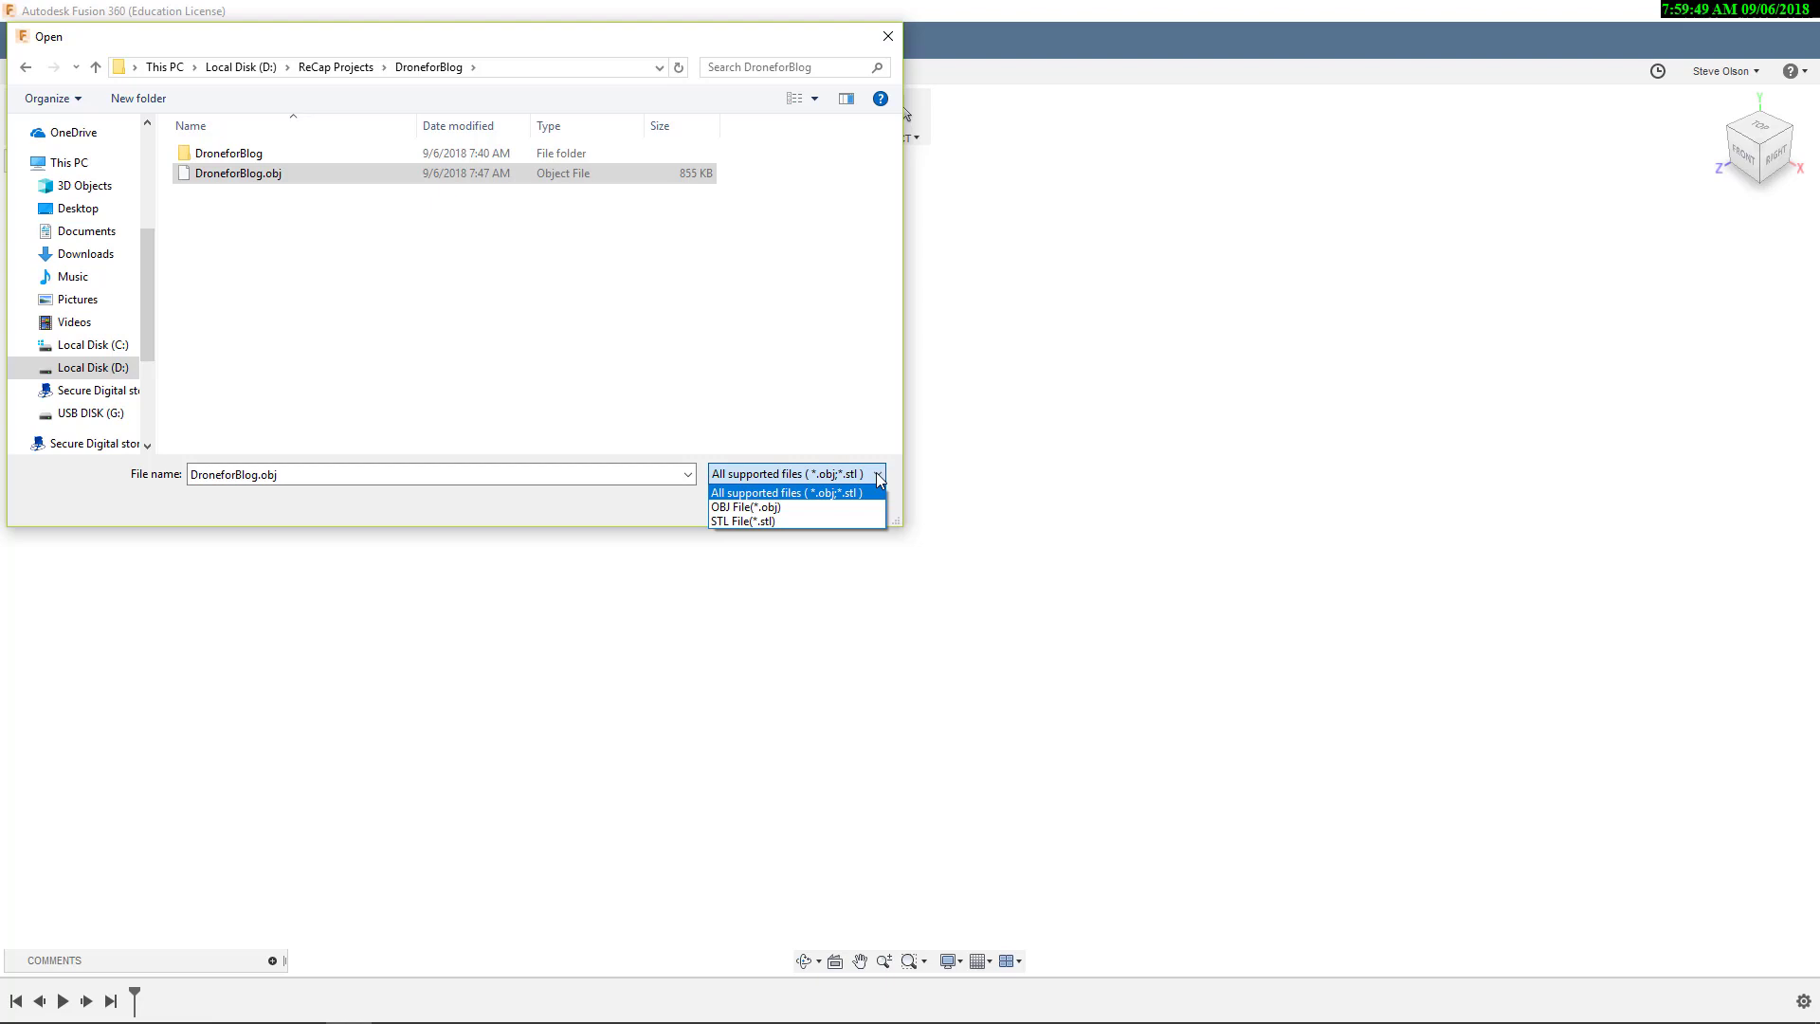
{"action": "left_click", "coordinate": [878, 473]}
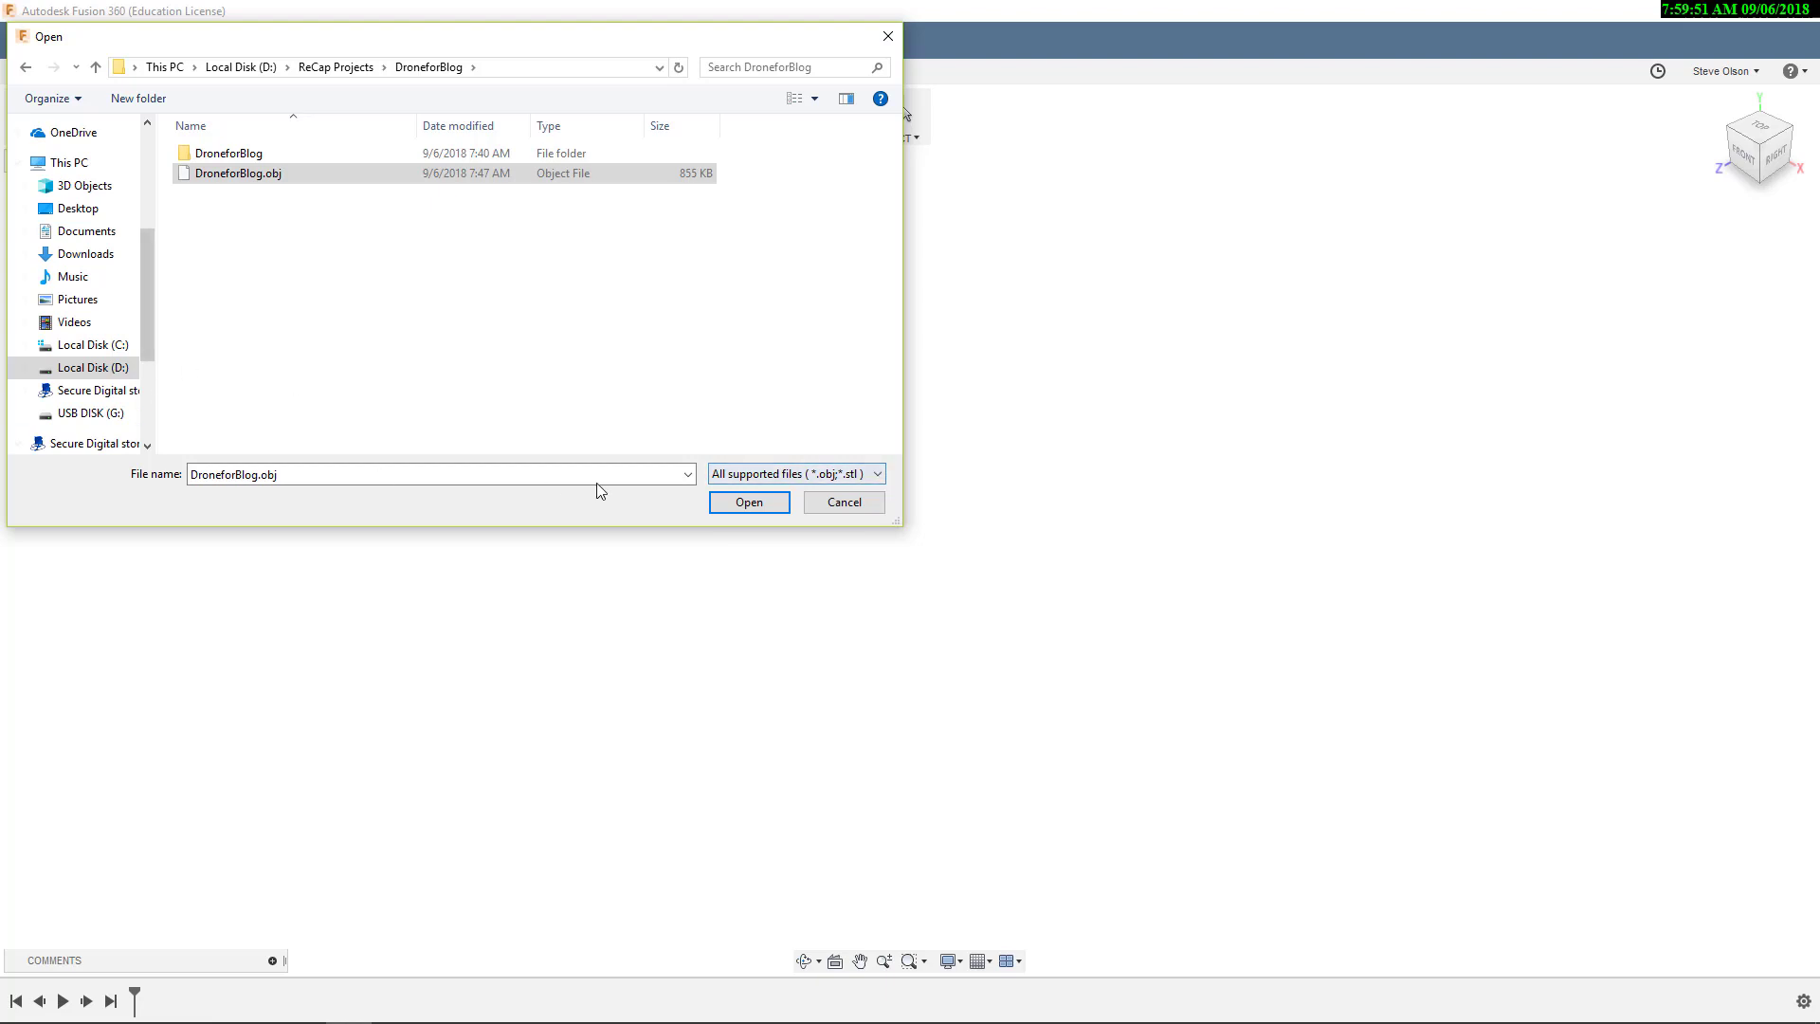
{"action": "left_click", "coordinate": [745, 503]}
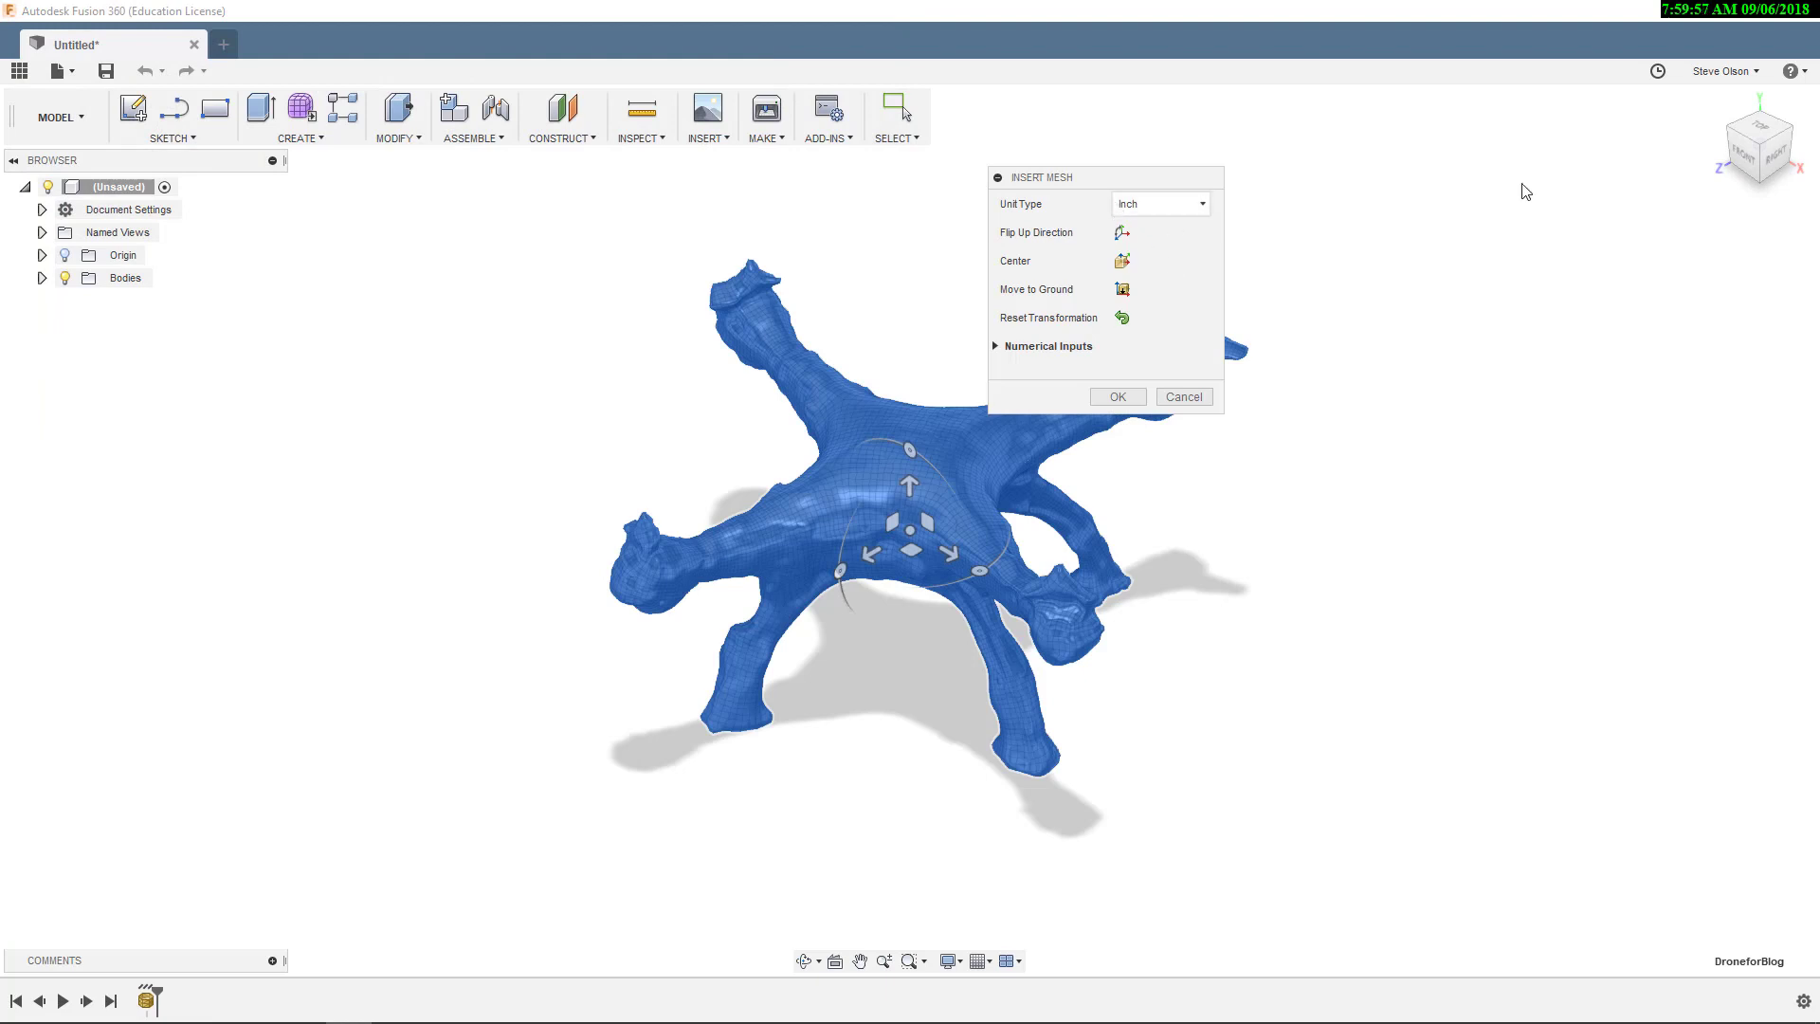
Move the drone mesh to ground and expand Numerical Inputs, viewing it from the top.
{"action": "left_click", "coordinate": [1743, 154]}
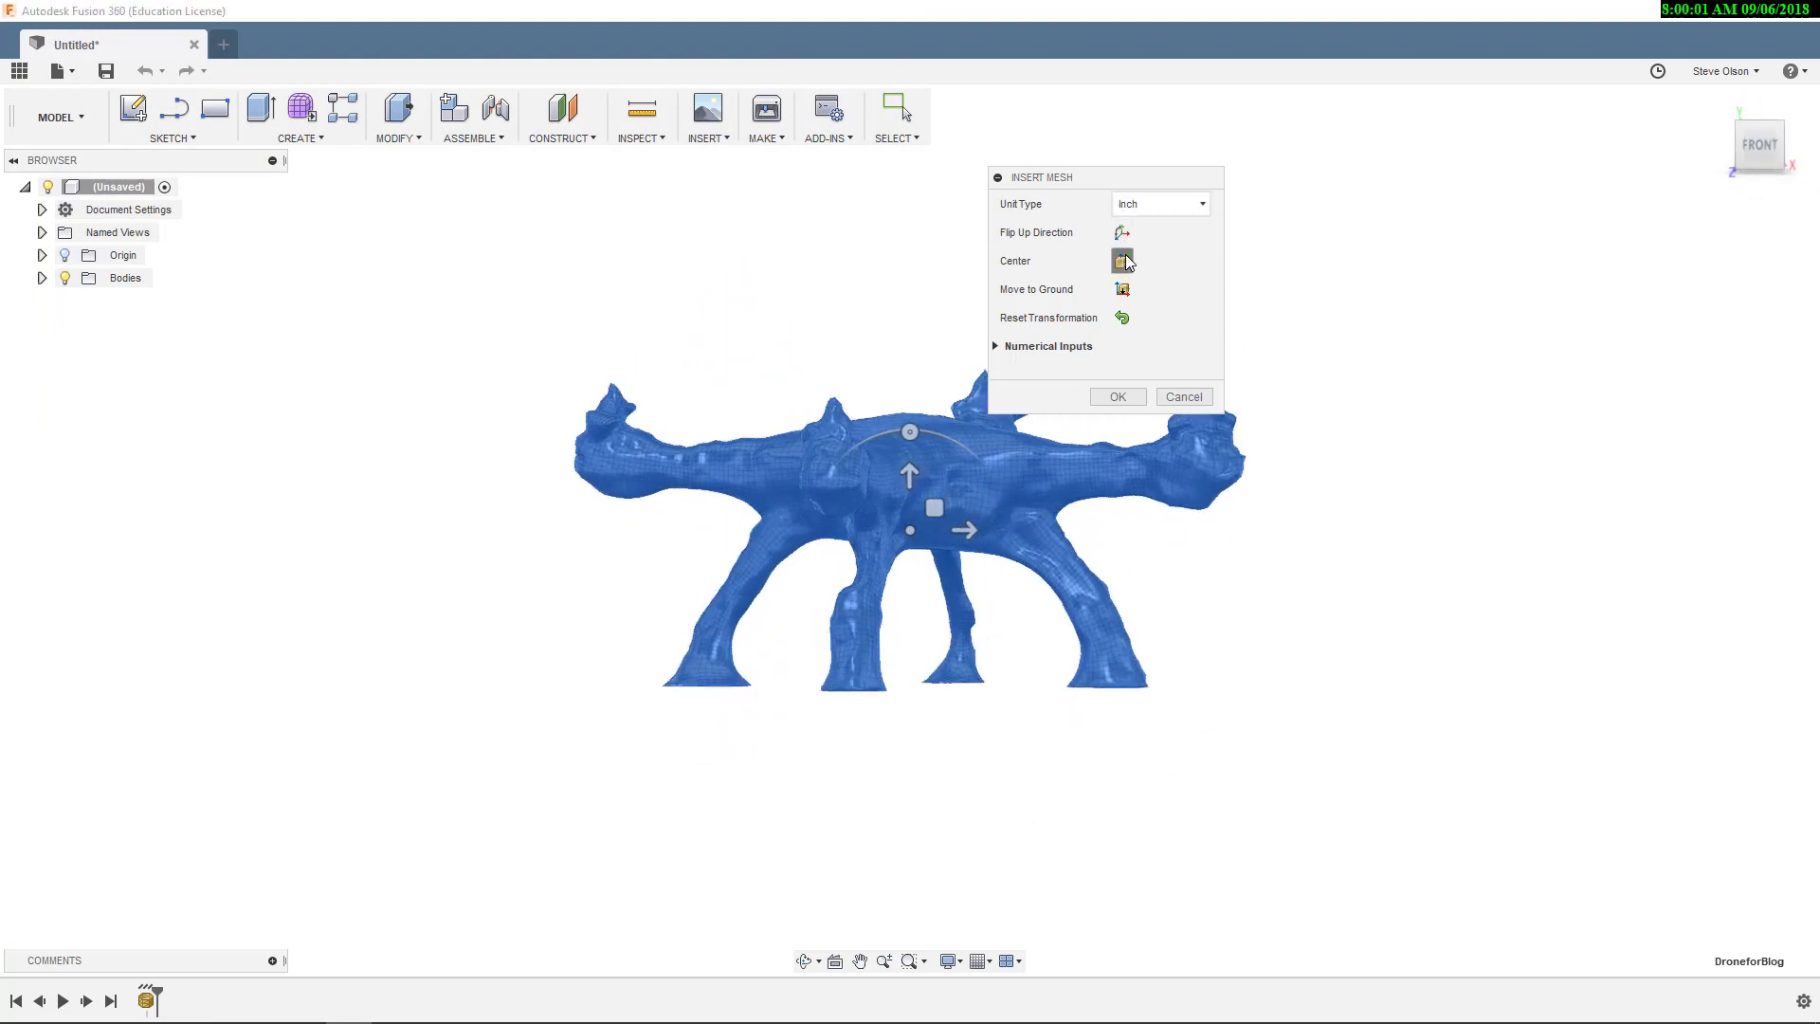
{"action": "left_click", "coordinate": [1121, 289]}
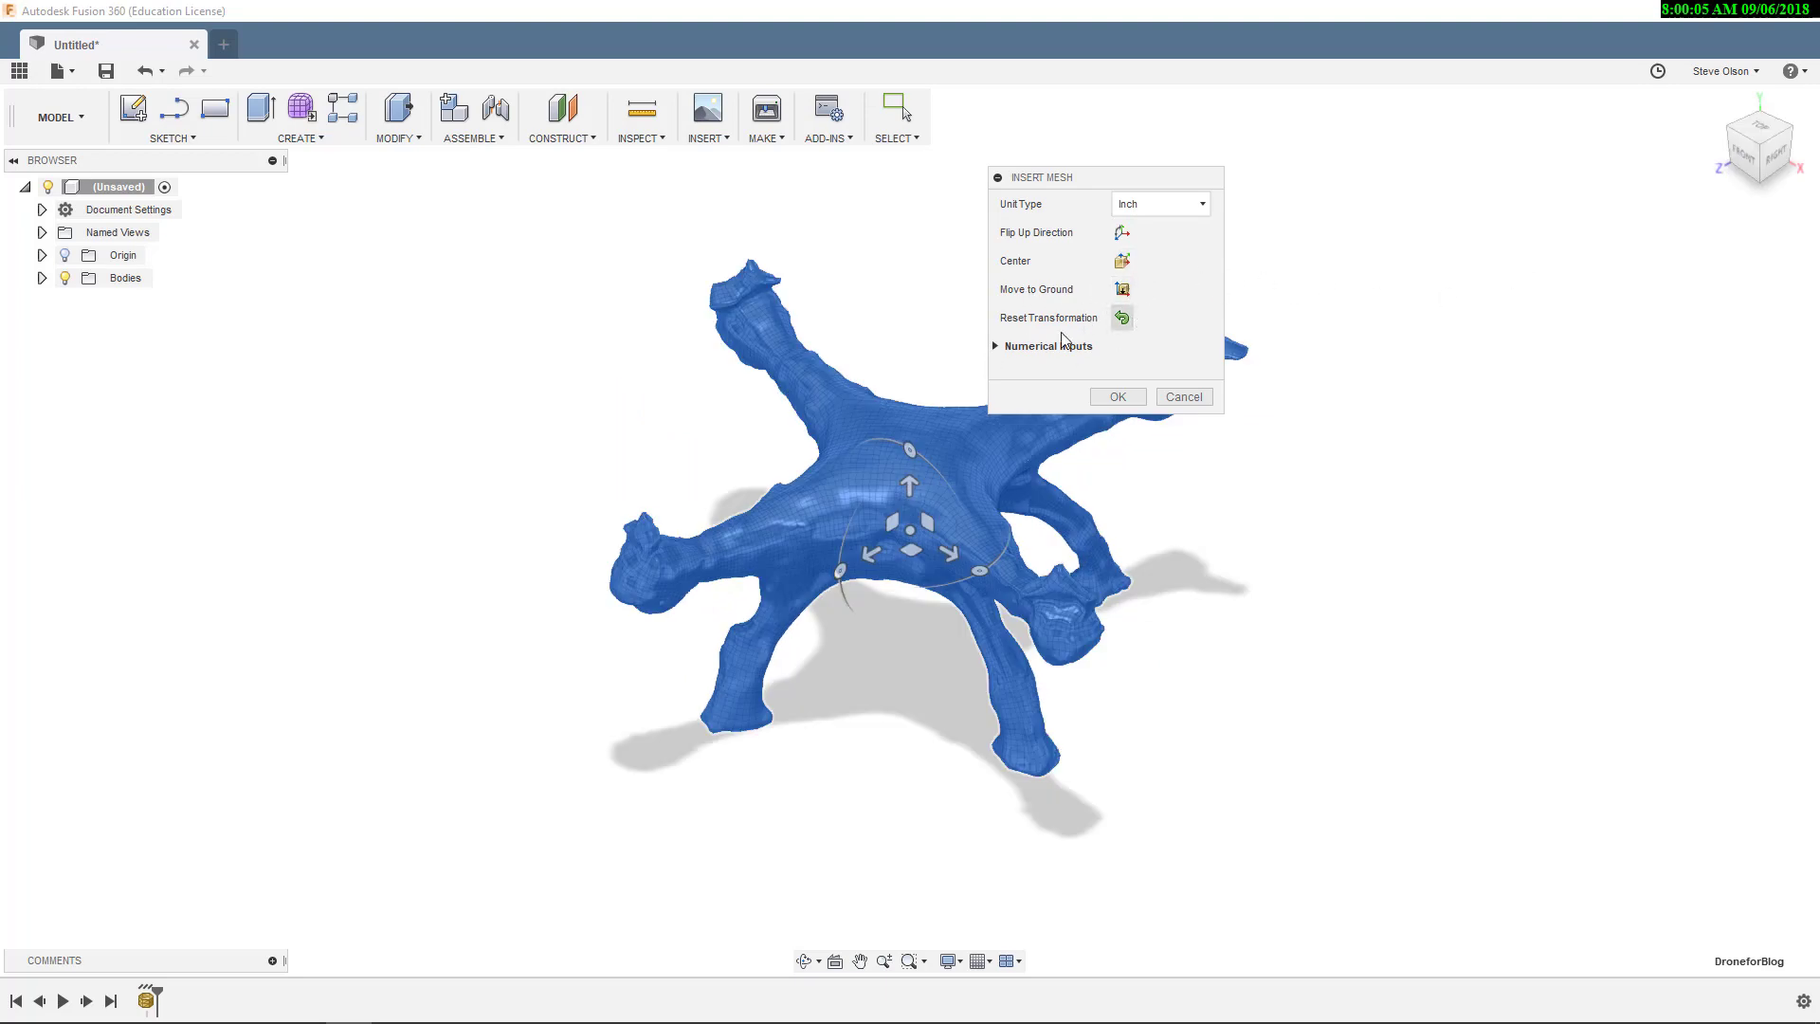
{"action": "left_click", "coordinate": [997, 347]}
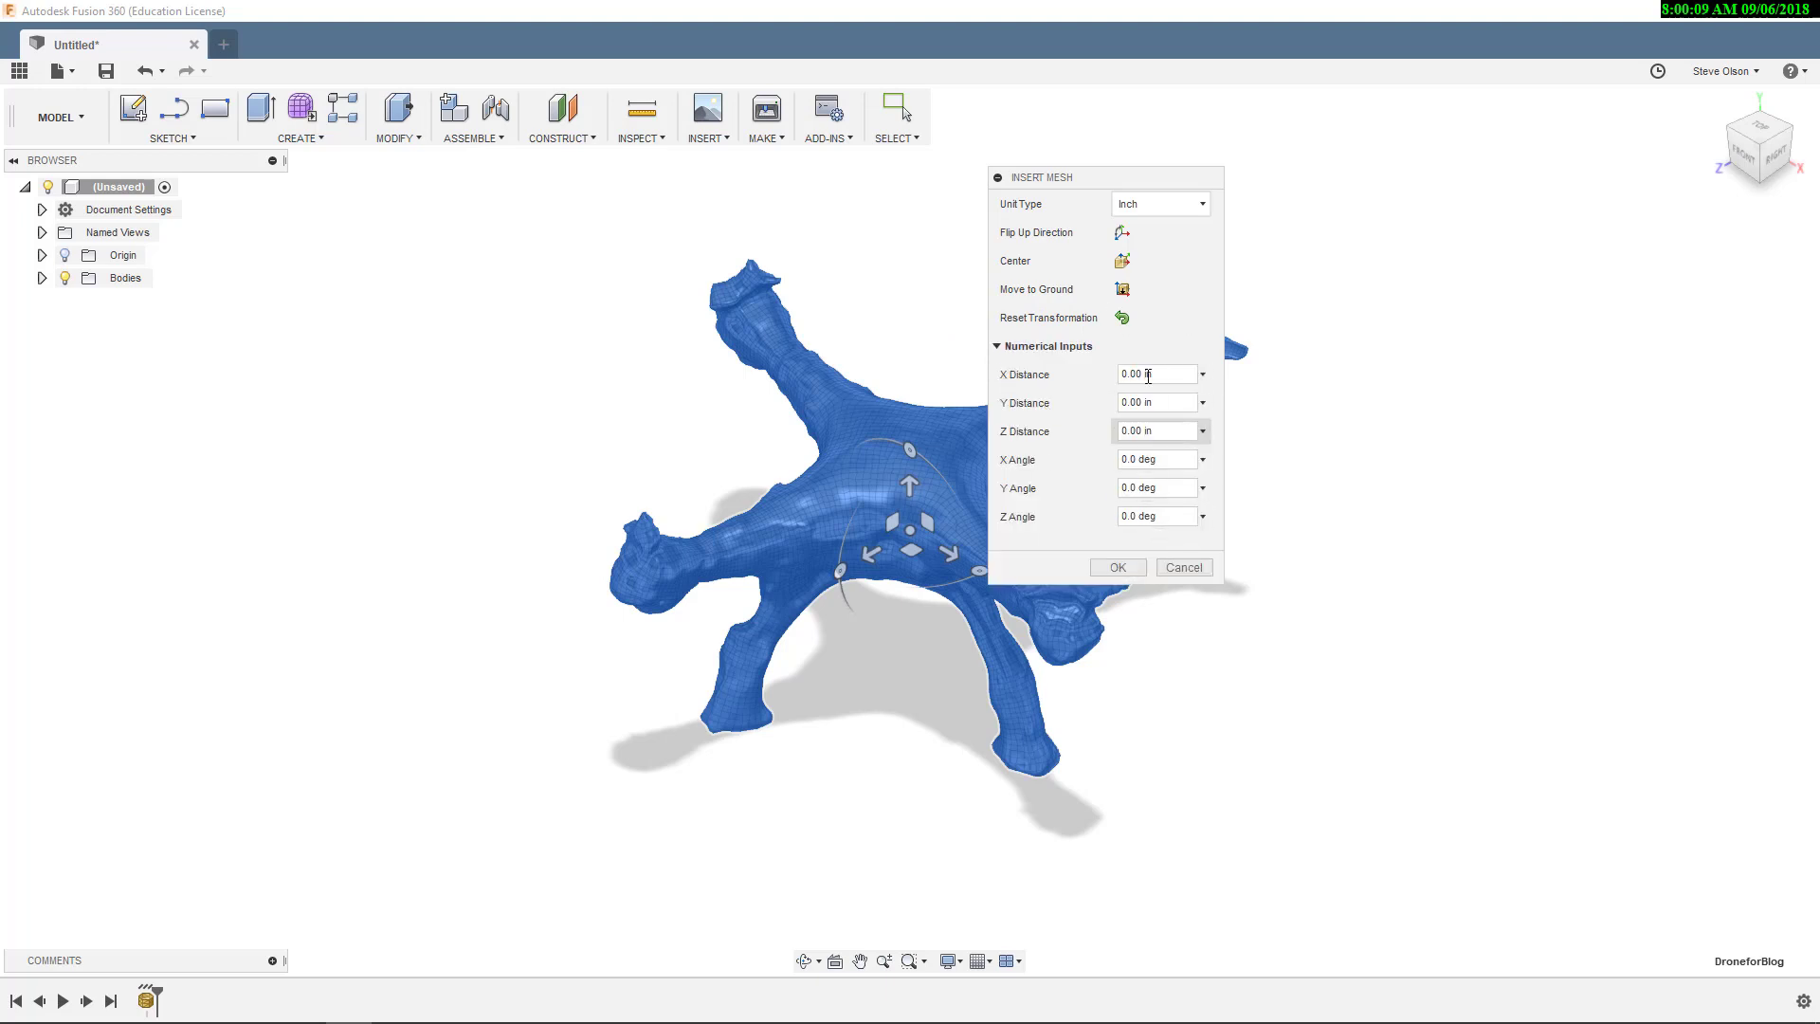
{"action": "left_click", "coordinate": [1756, 162]}
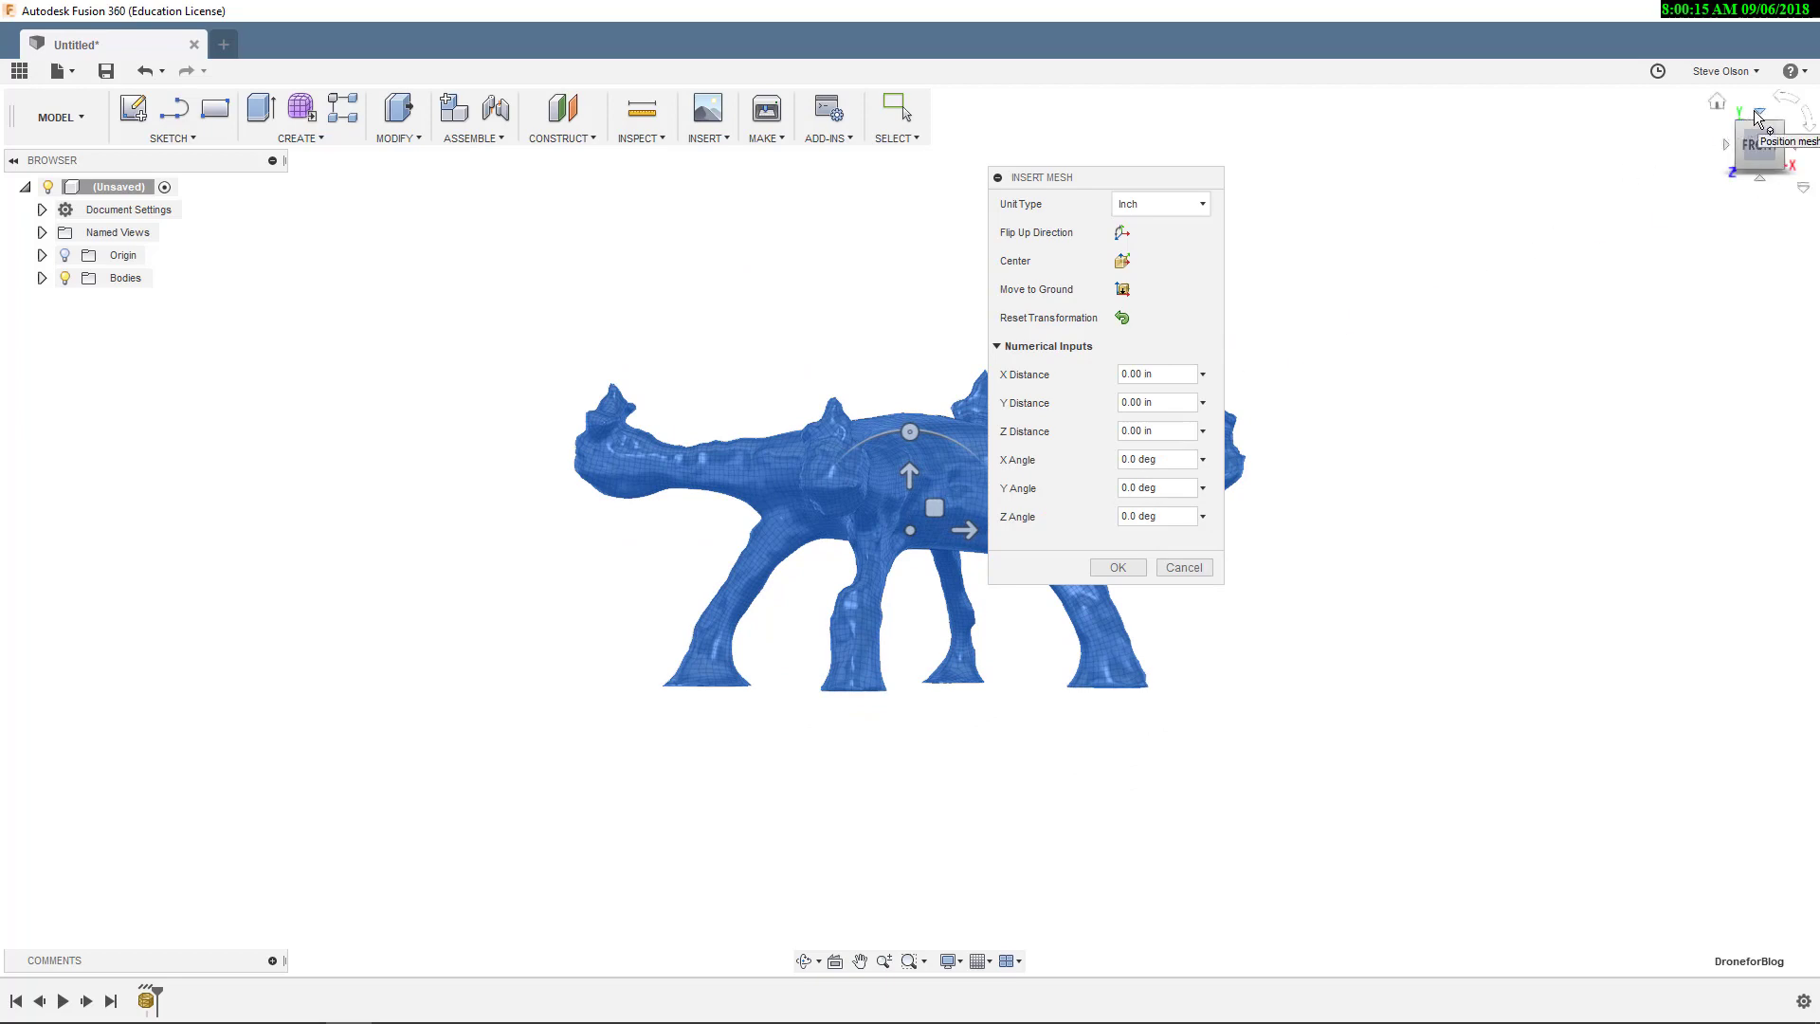
{"action": "left_click", "coordinate": [1758, 112]}
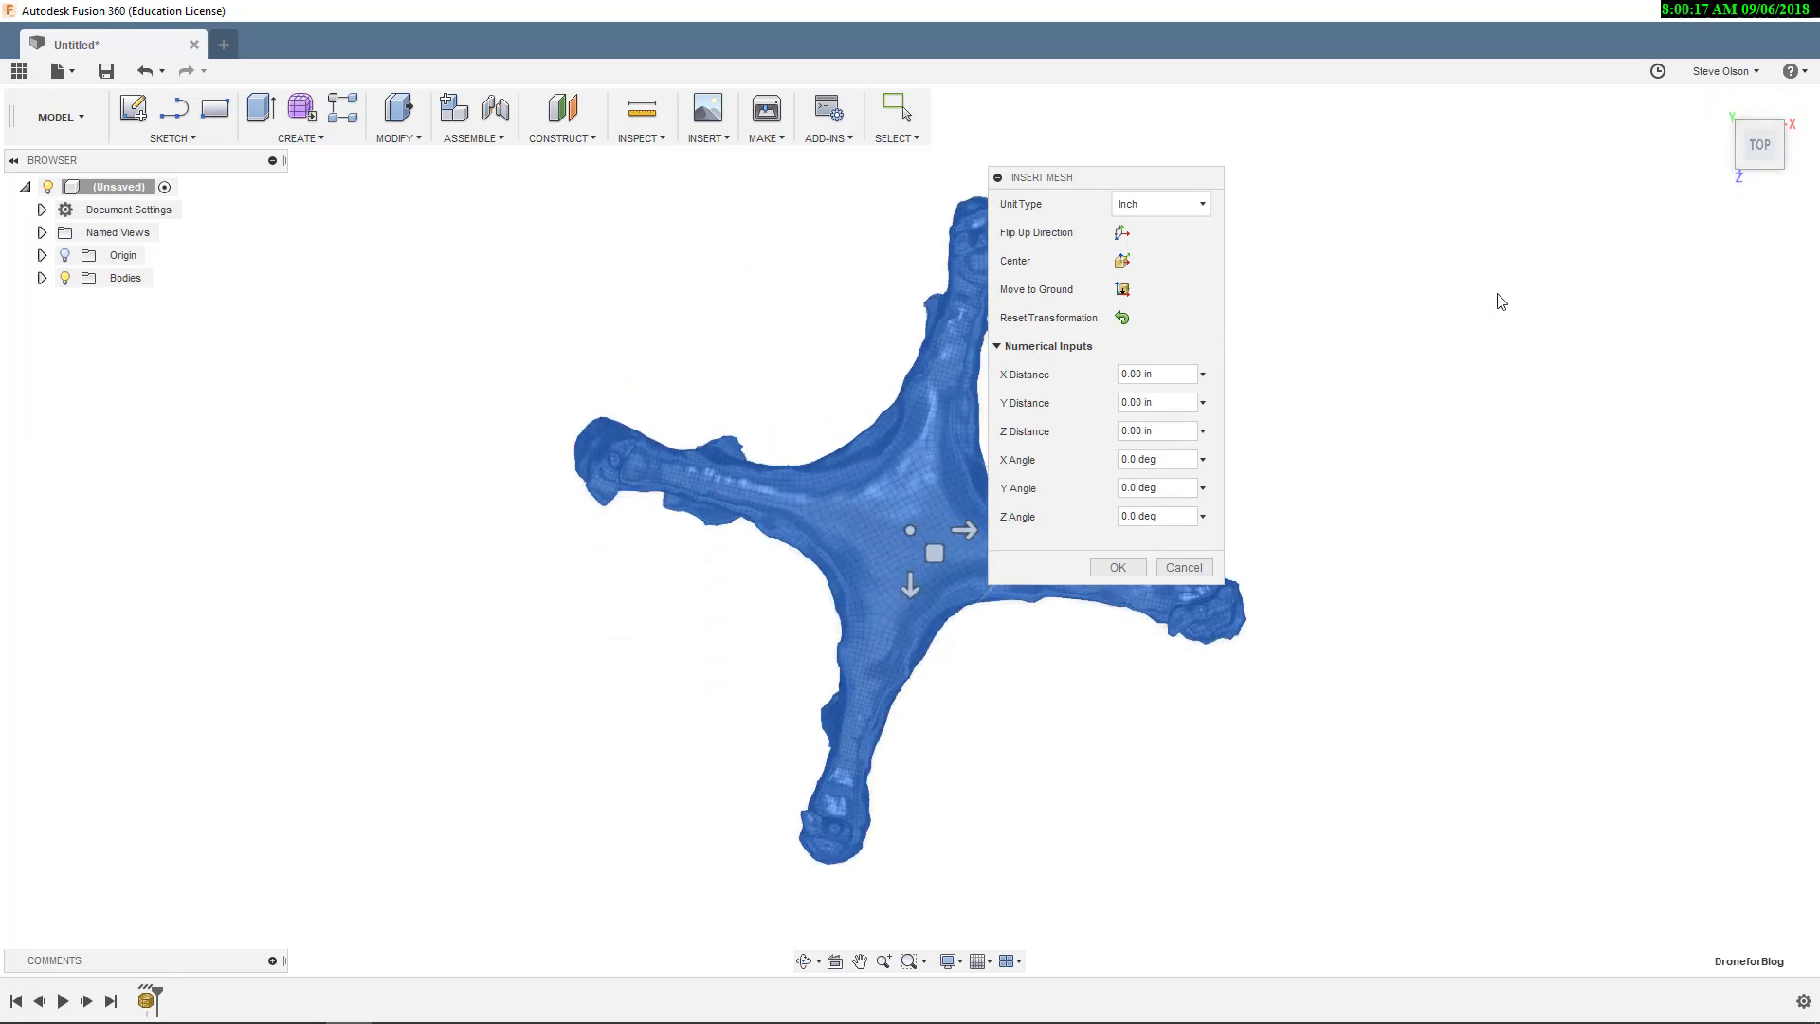
{"action": "middle_click_drag", "start_coordinate": [1304, 309], "coordinate": [1253, 306]}
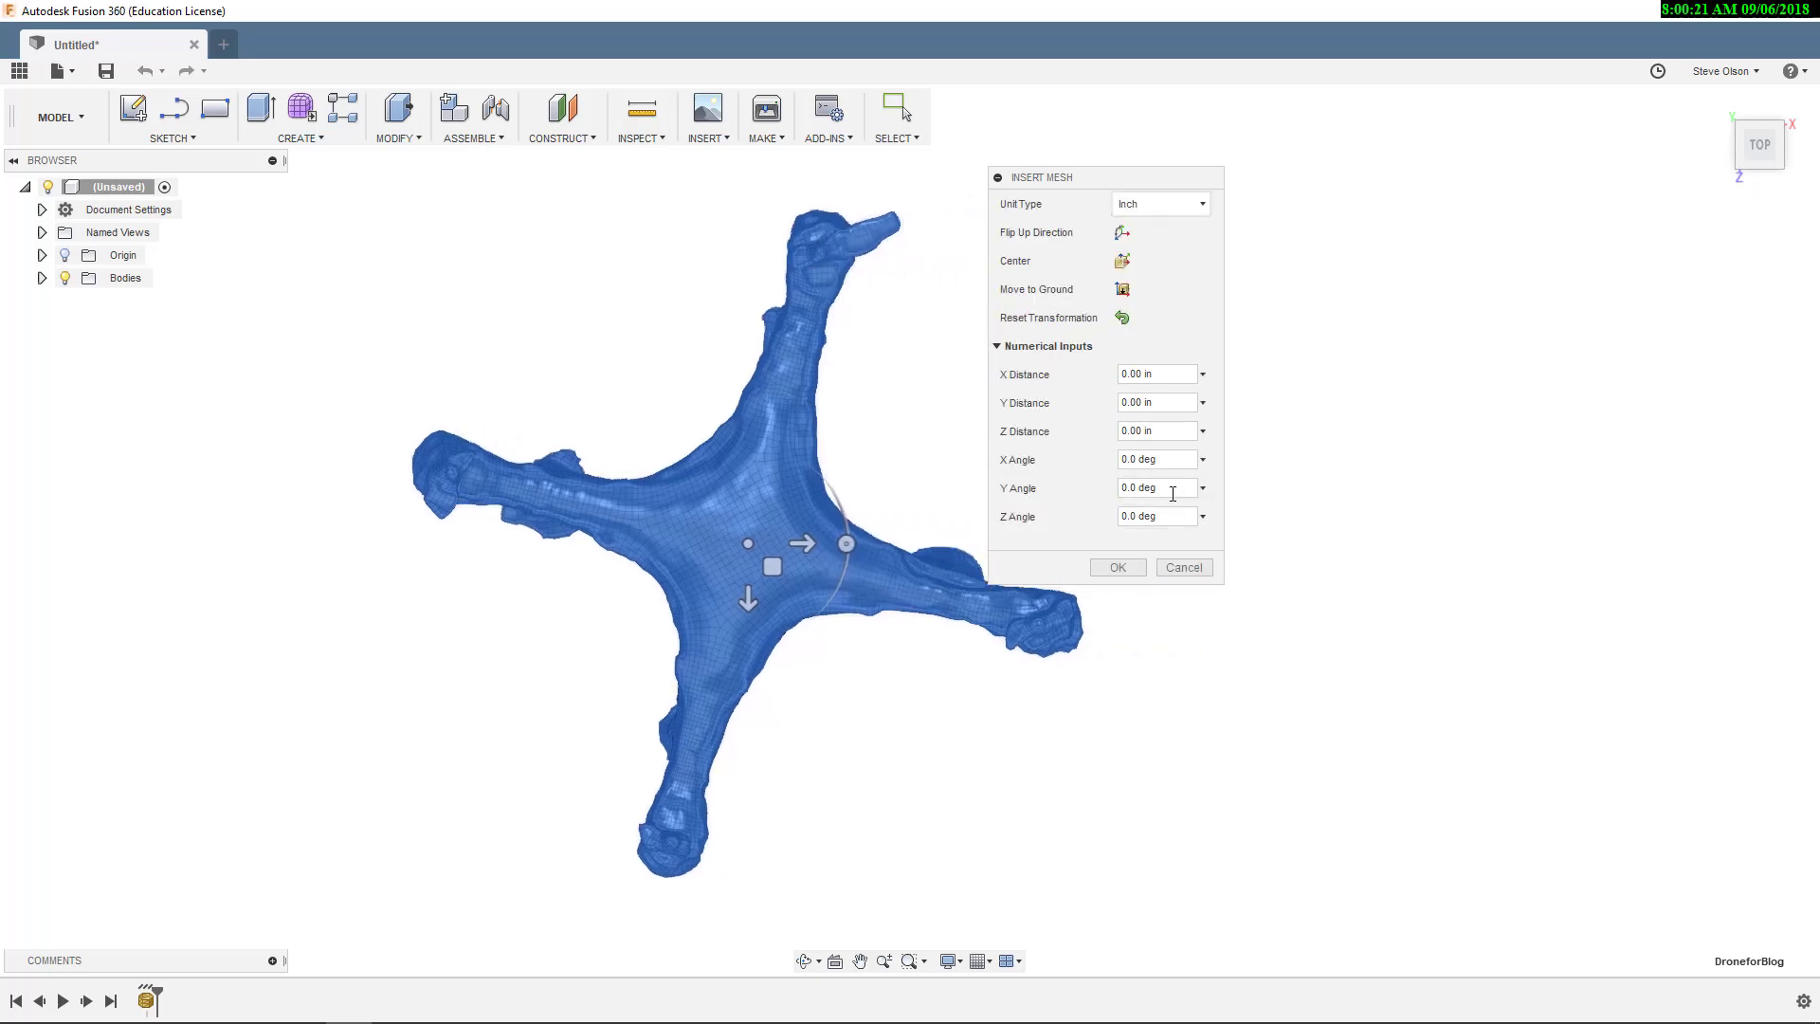
Try a 45° Z Angle and reset it to 0, then enter 40 for Y Angle.
{"action": "left_click", "coordinate": [1174, 515]}
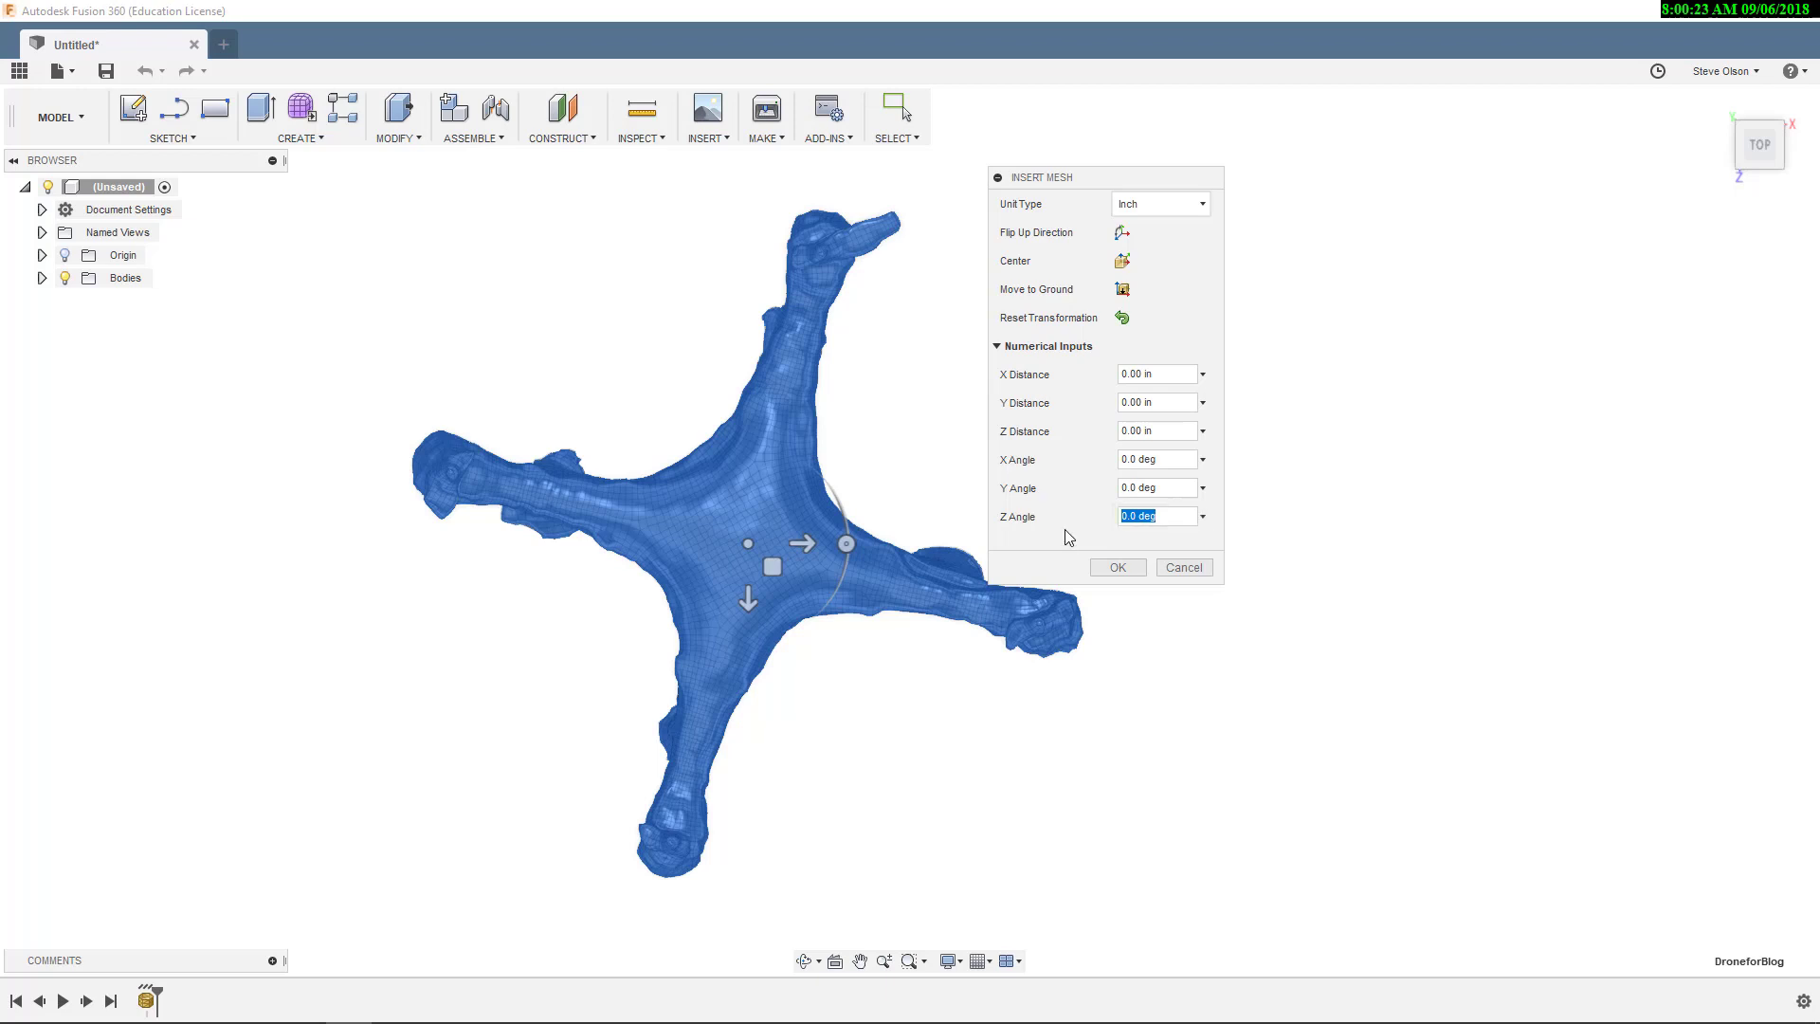
{"action": "type", "text": "45"}
{"action": "key", "text": "Tab"}
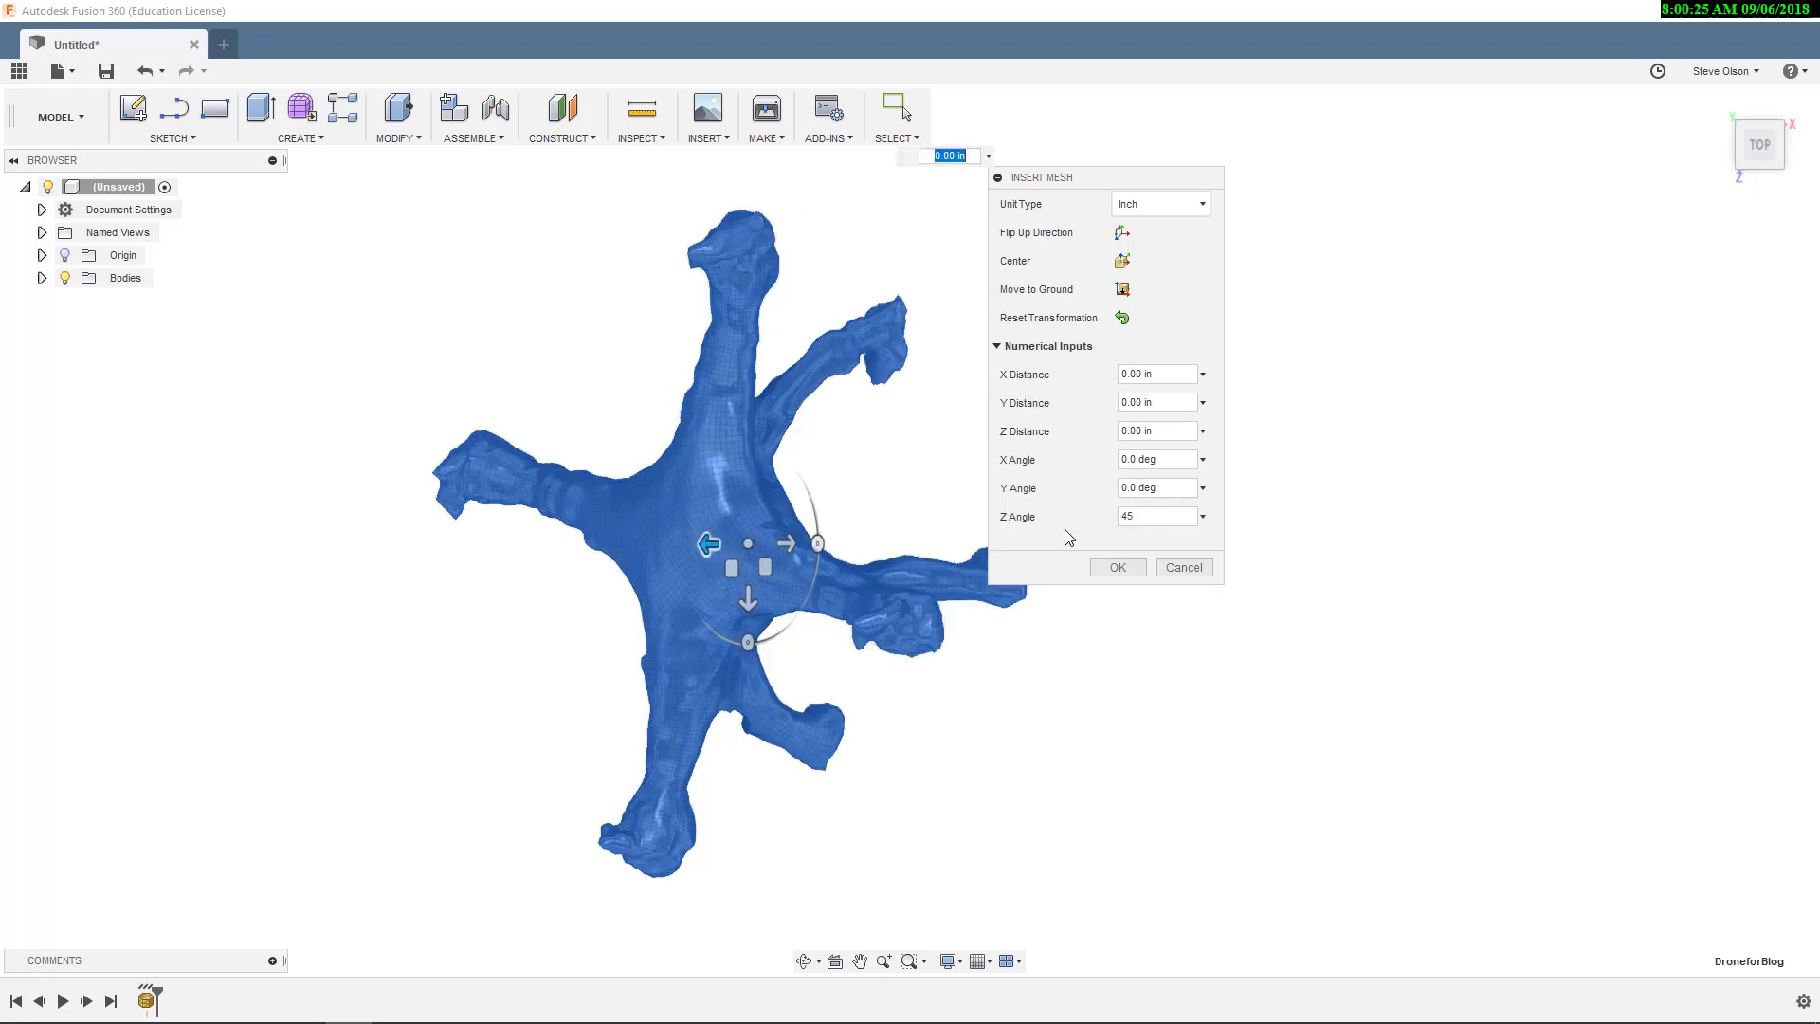
{"action": "left_click", "coordinate": [1157, 517]}
{"action": "key", "text": "BackSpace"}
{"action": "key", "text": "BackSpace"}
{"action": "type", "text": "0"}
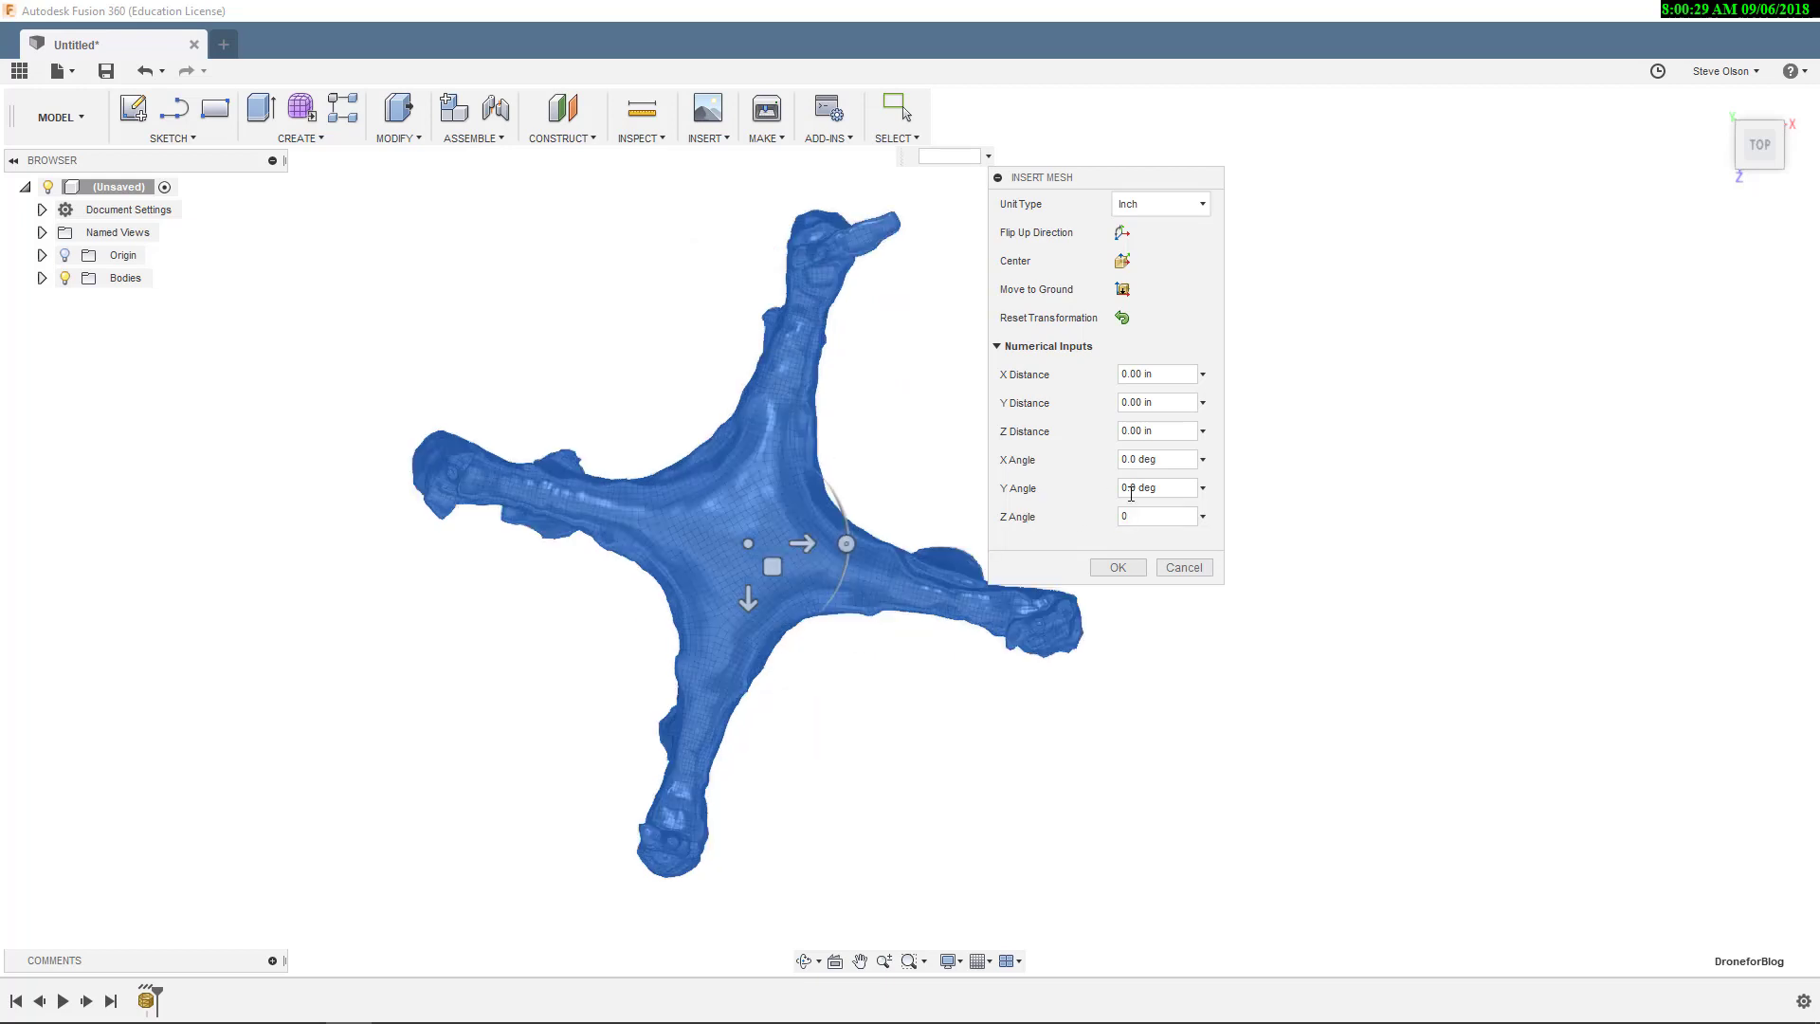
{"action": "left_click_drag", "start_coordinate": [1173, 488], "coordinate": [1118, 489]}
{"action": "type", "text": "40"}
{"action": "key", "text": "Tab"}
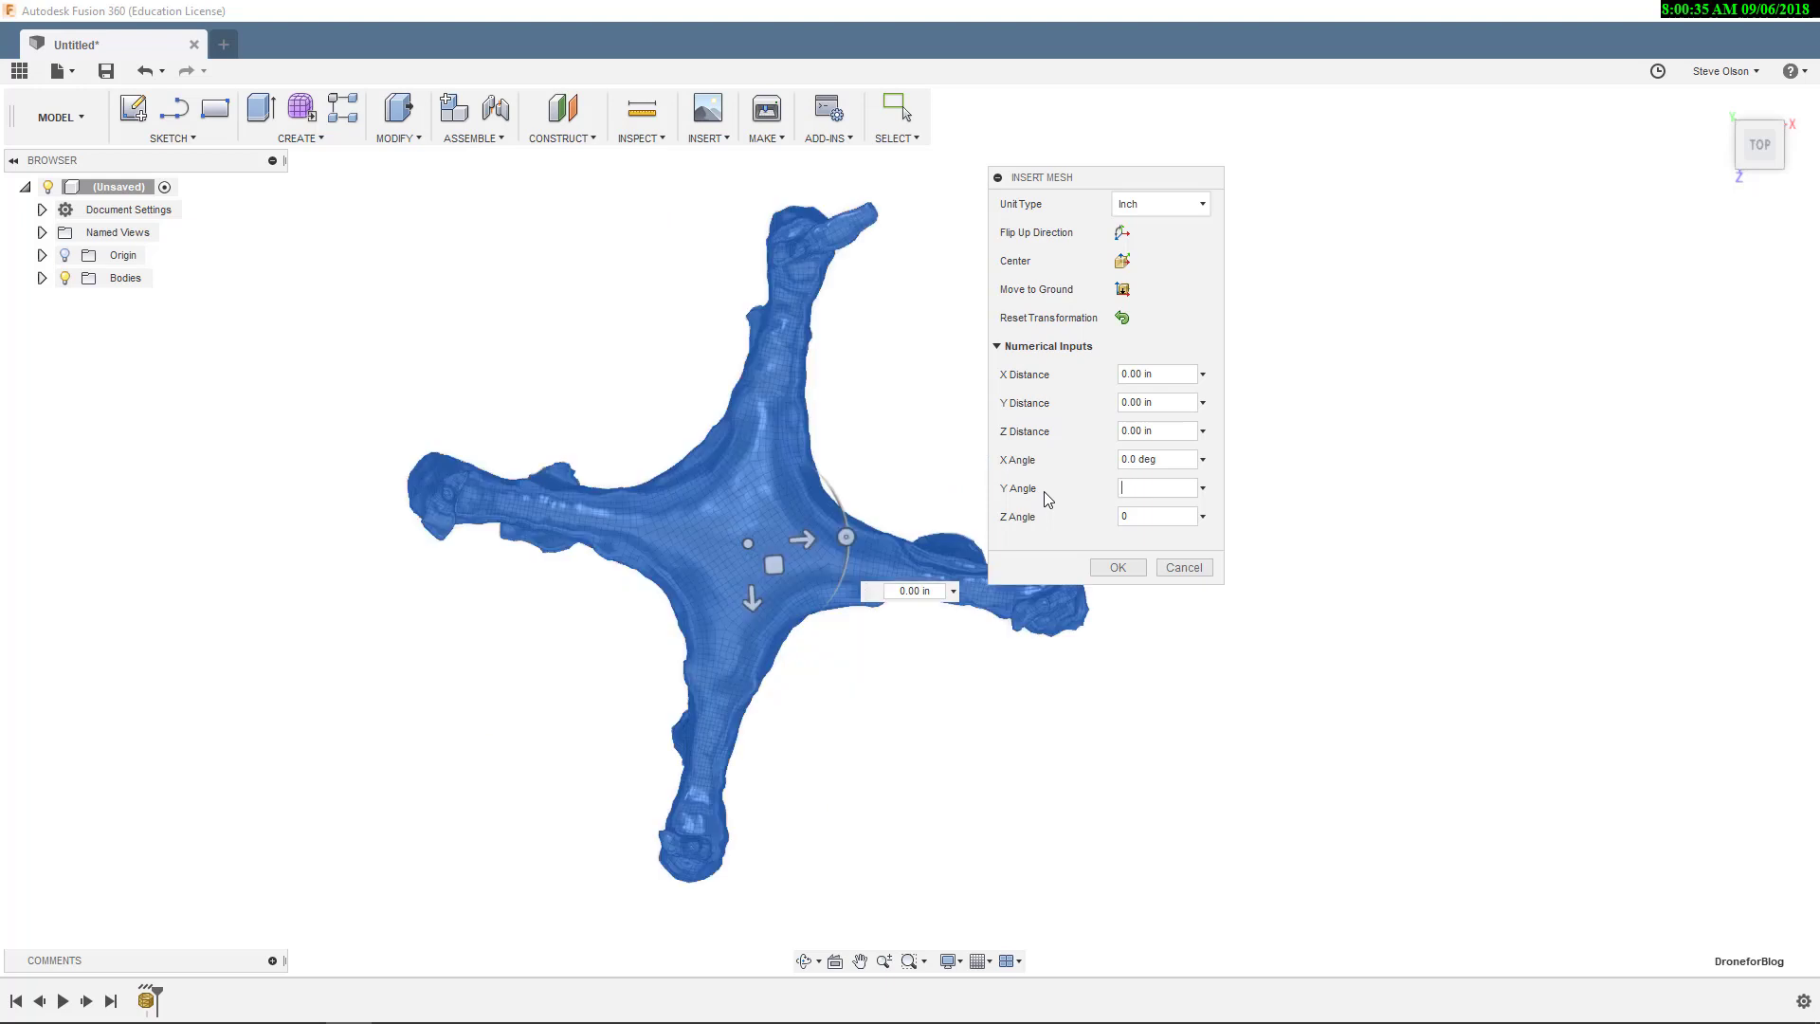
{"action": "type", "text": "25"}
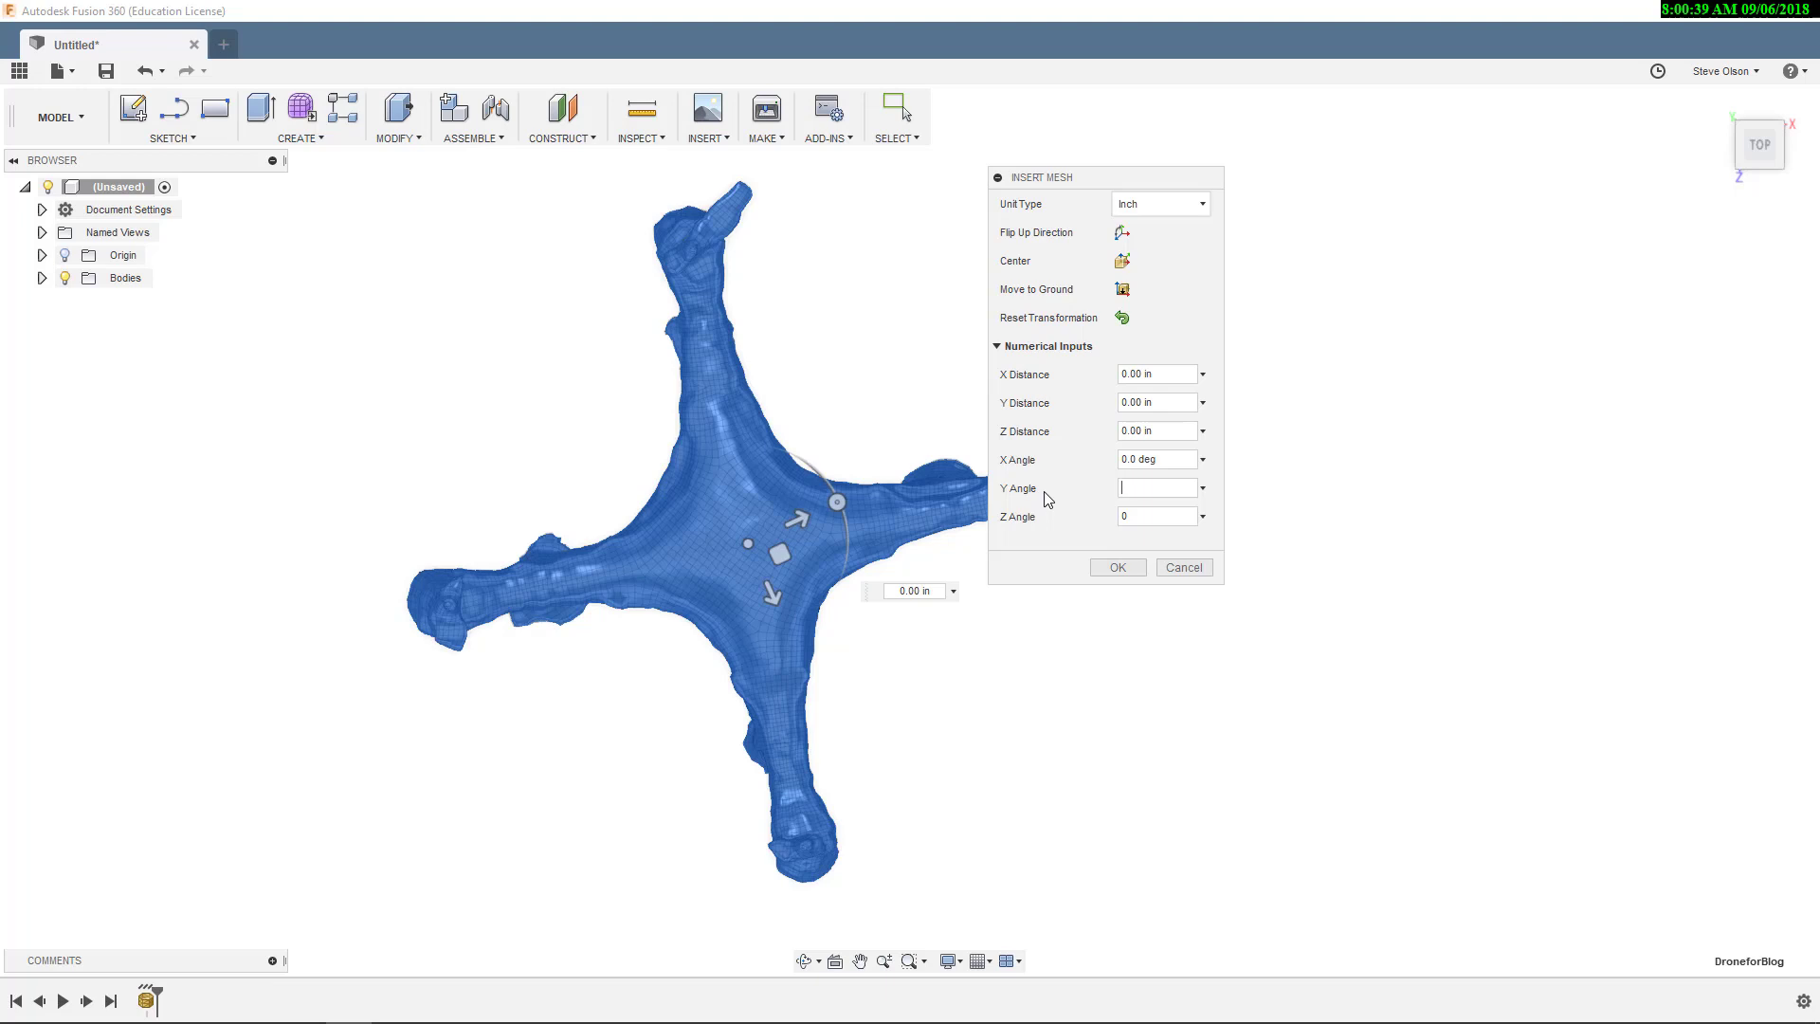
{"action": "type", "text": "35"}
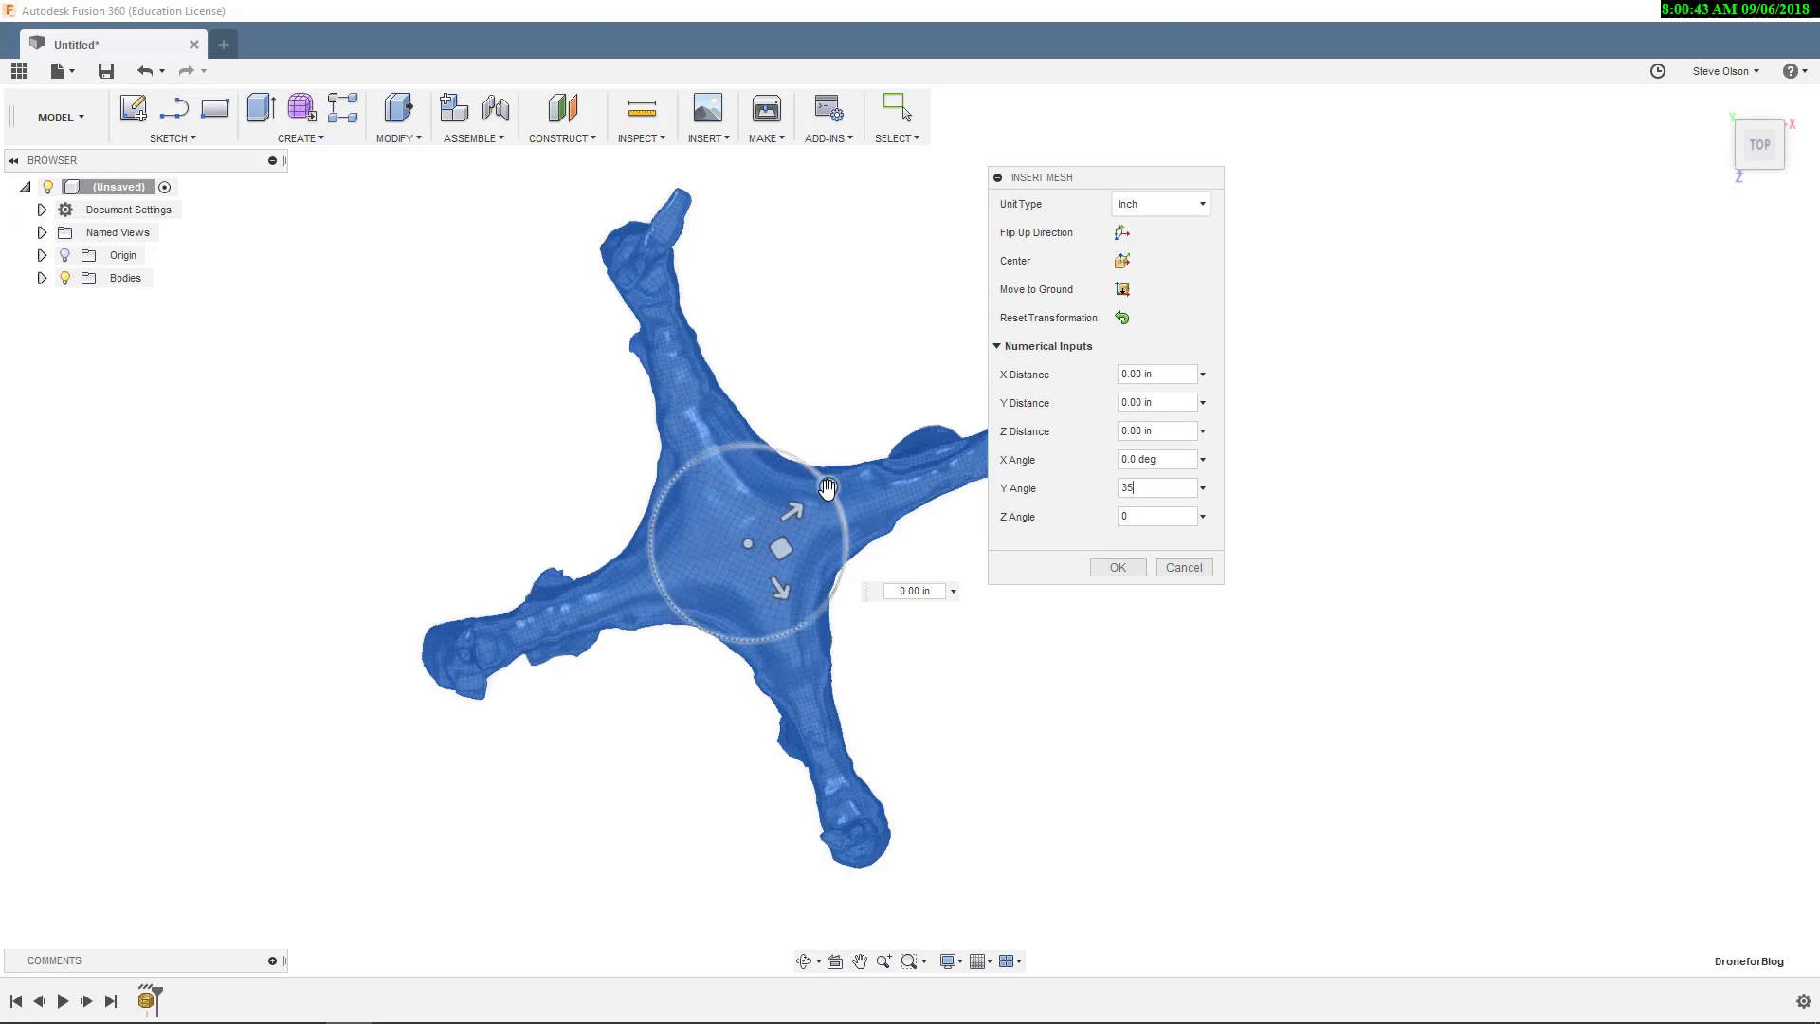
Rotate the drone 60° about Y and confirm the mesh insertion.
{"action": "left_click_drag", "start_coordinate": [824, 481], "coordinate": [793, 456]}
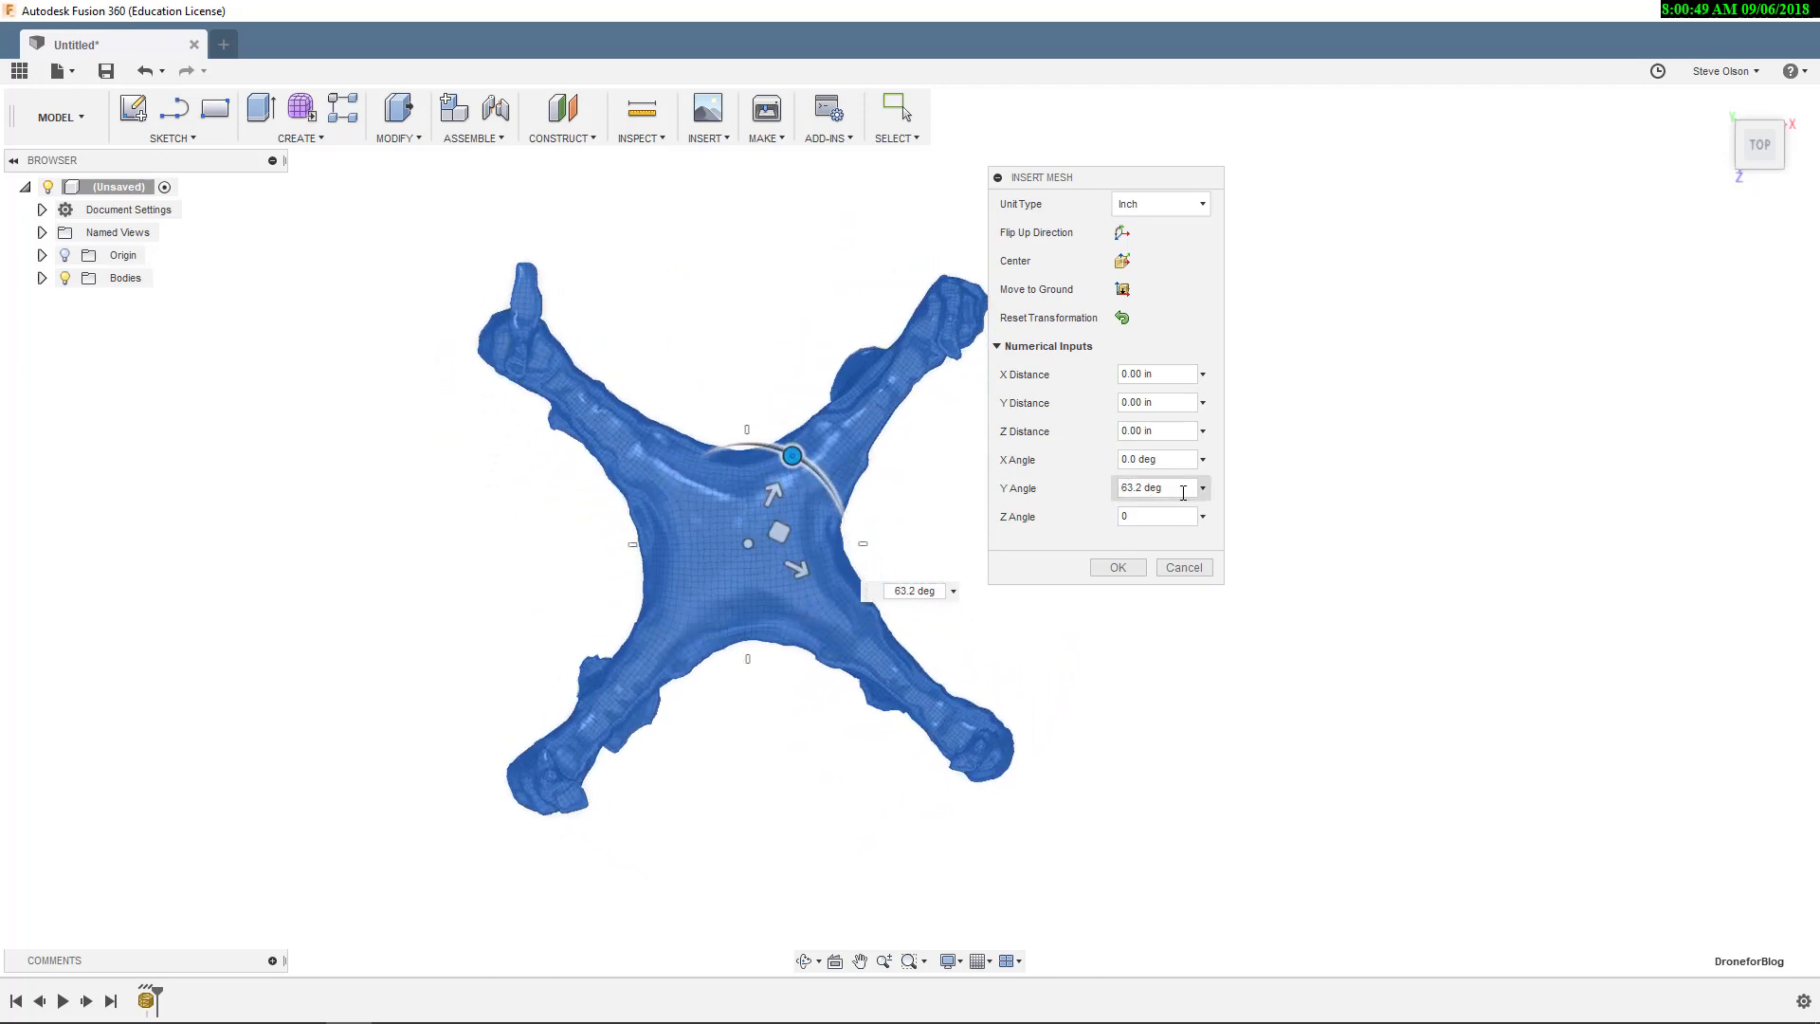
{"action": "left_click", "coordinate": [1047, 493]}
{"action": "type", "text": "65"}
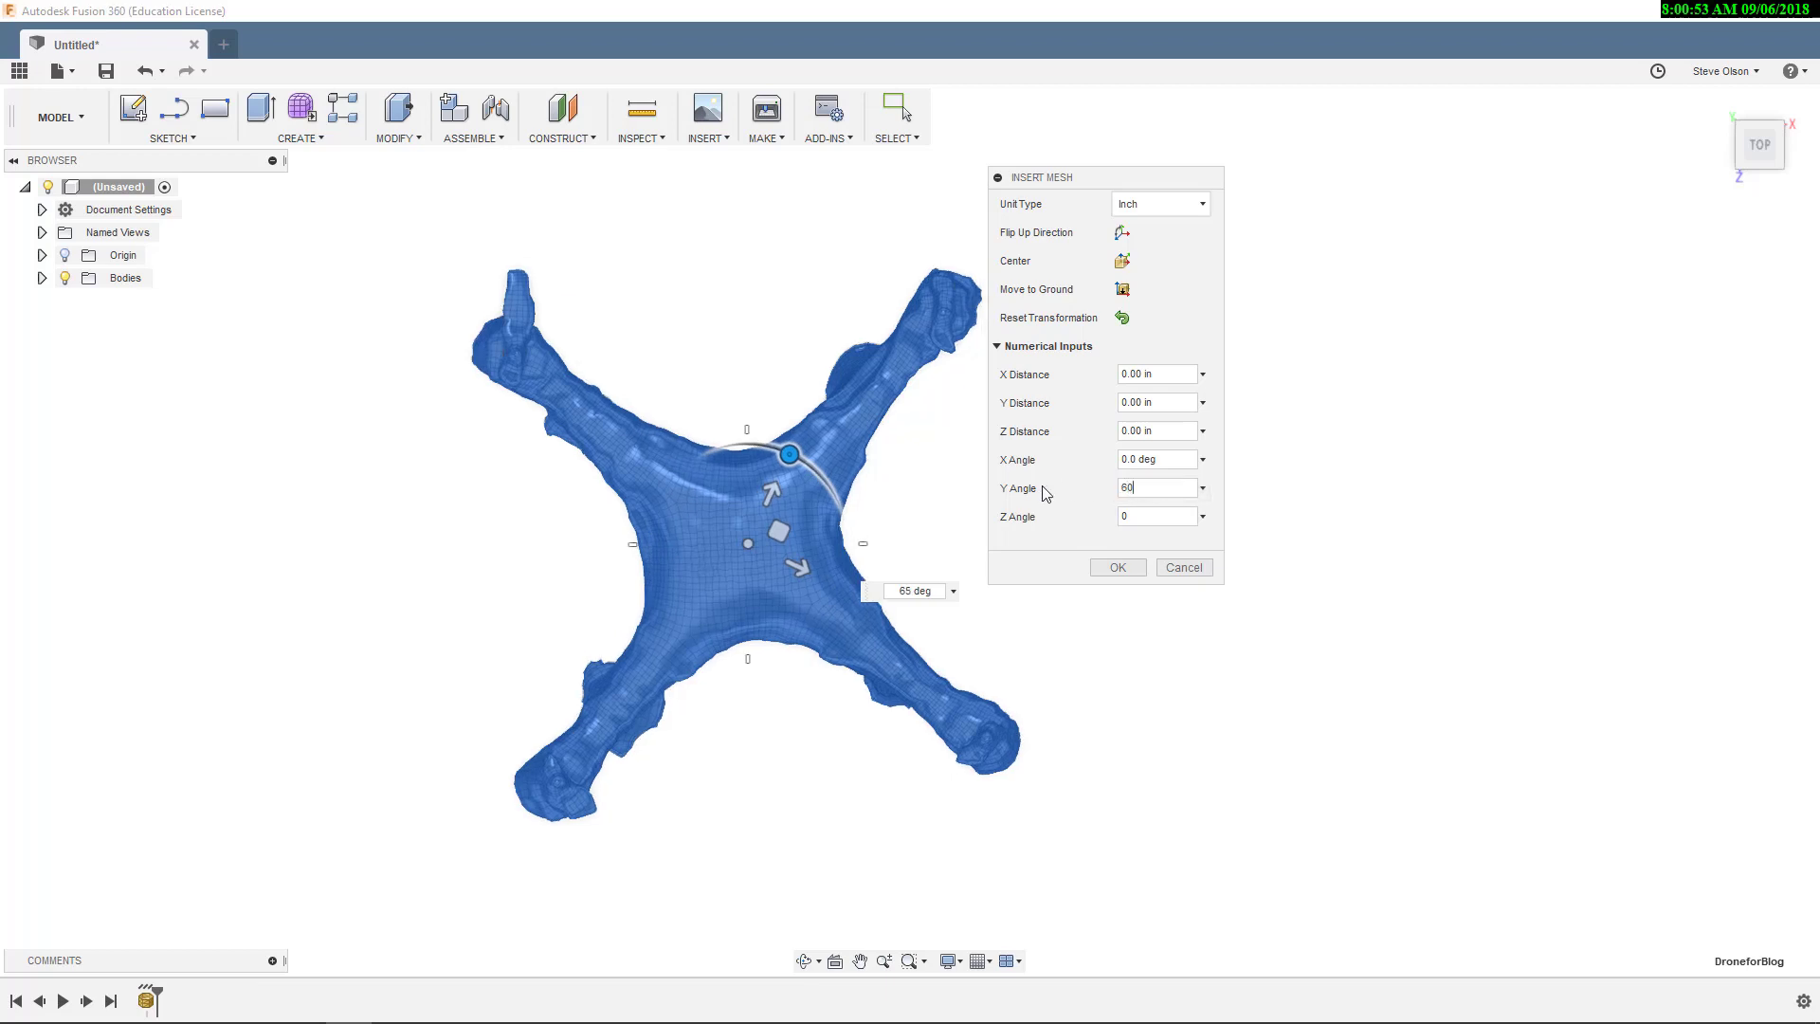
{"action": "type", "text": "0"}
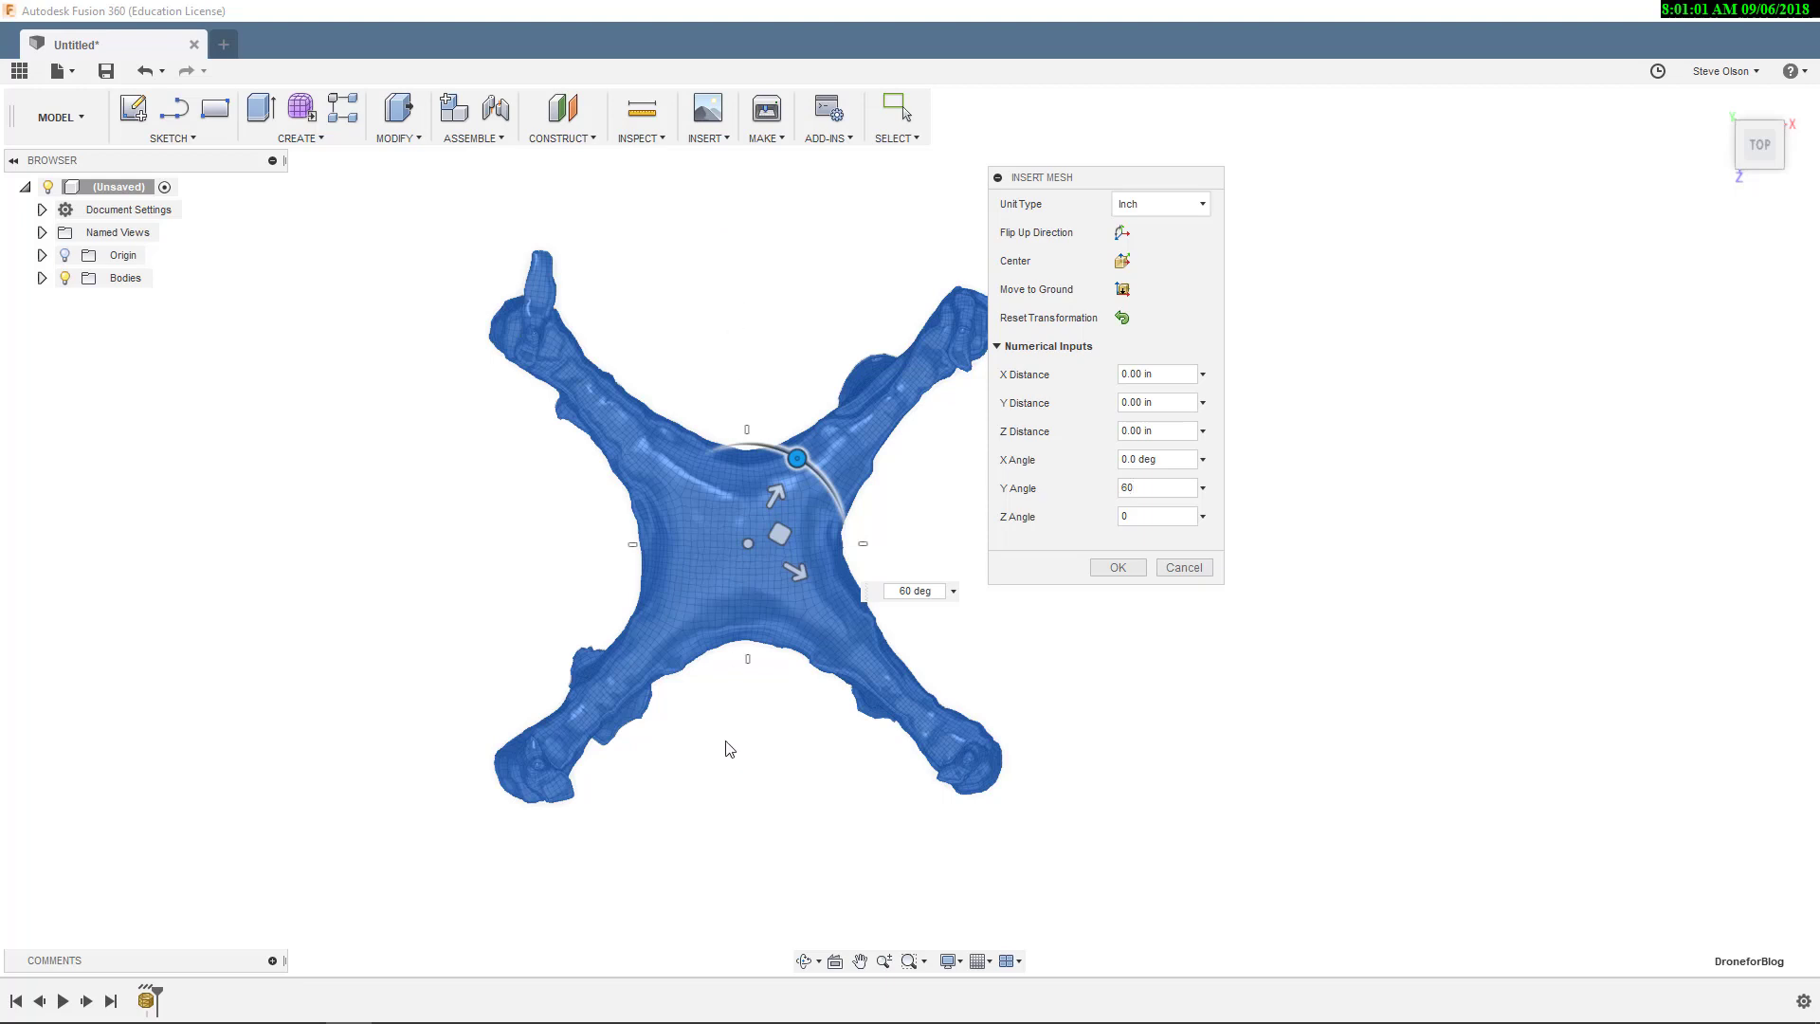
{"action": "left_click", "coordinate": [1118, 567]}
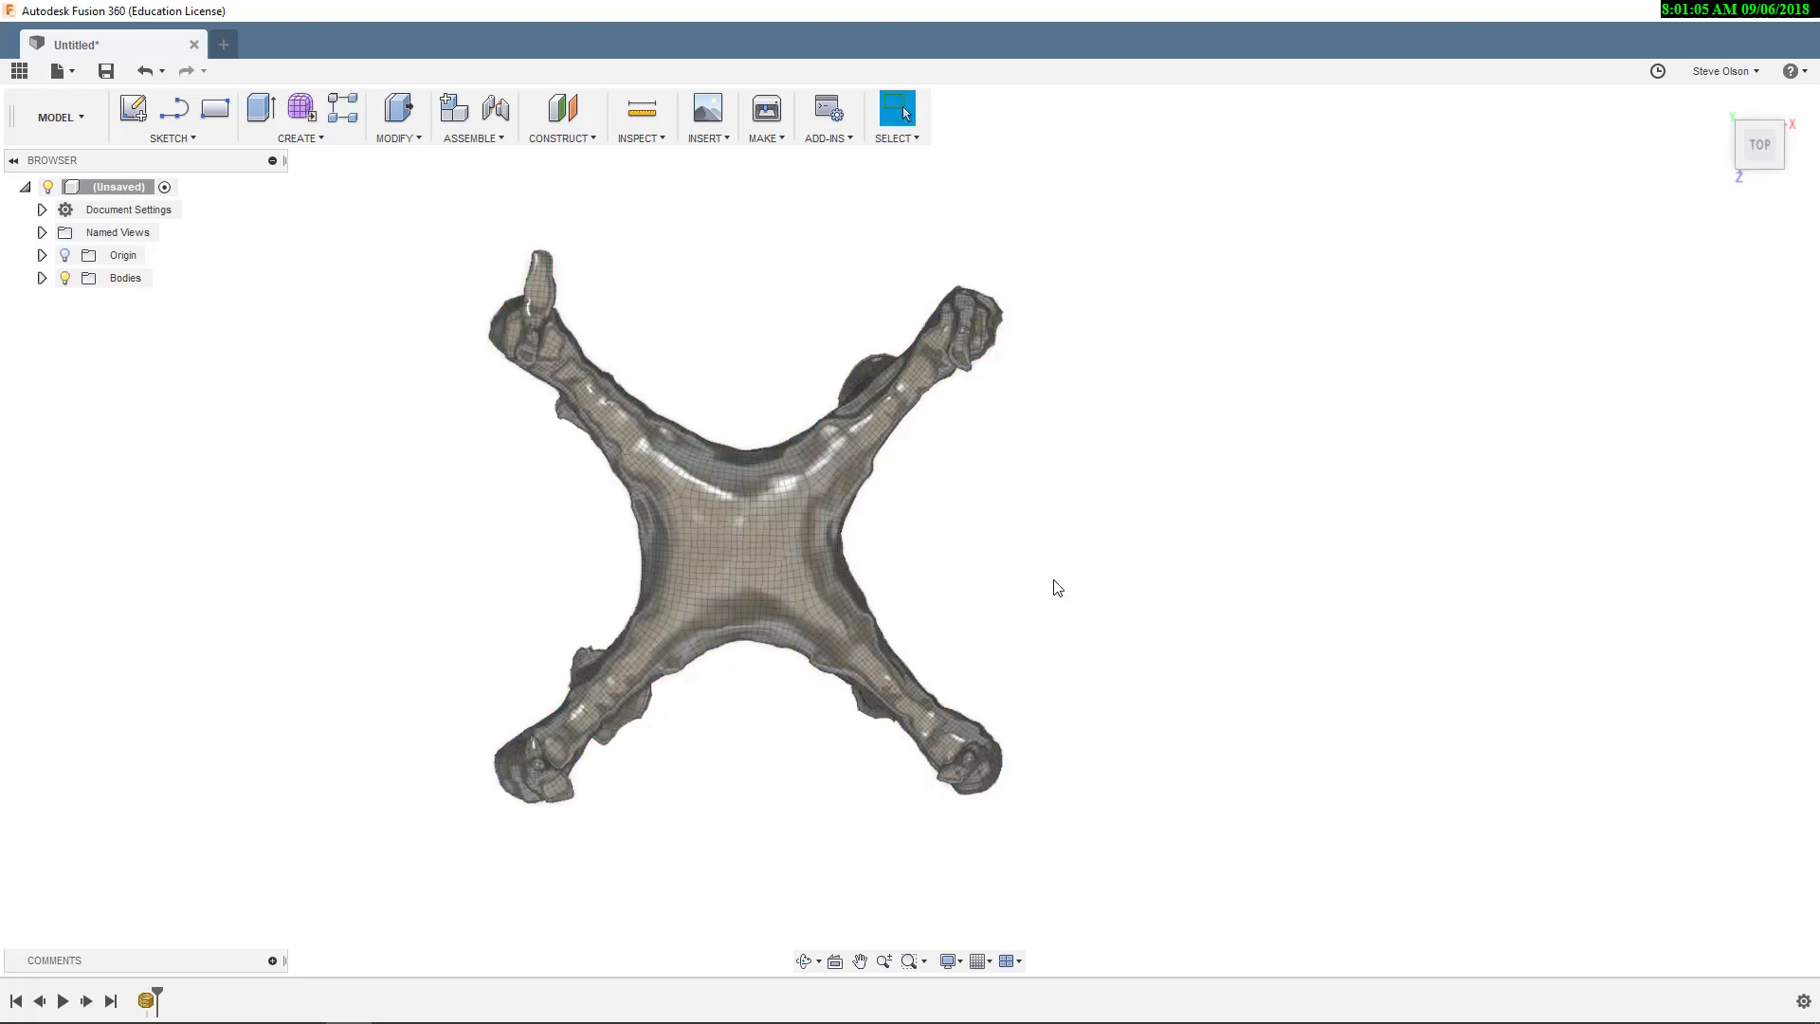
Orbit and zoom around the inserted drone mesh to inspect it in 3D.
{"action": "left_click_drag", "start_coordinate": [1046, 568], "coordinate": [976, 457]}
{"action": "key", "text": "Escape"}
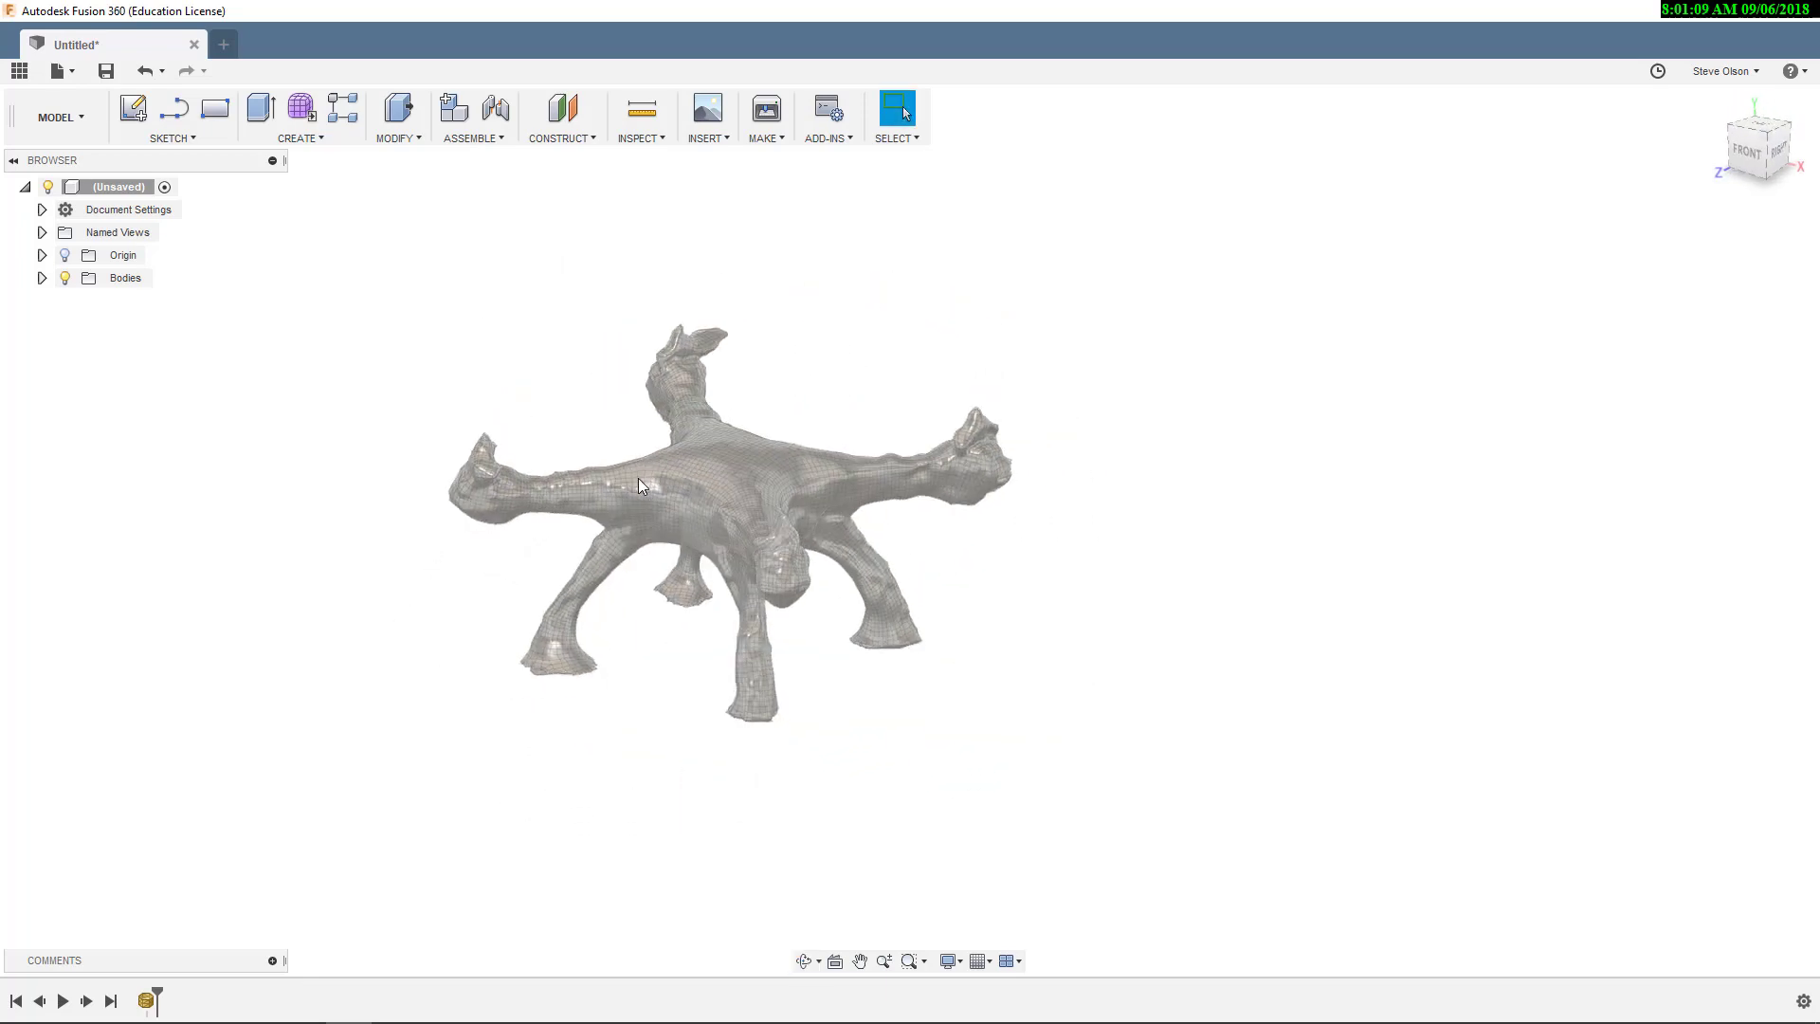
{"action": "scroll", "coordinate": [619, 470], "scroll_direction": "up", "scroll_amount": 10}
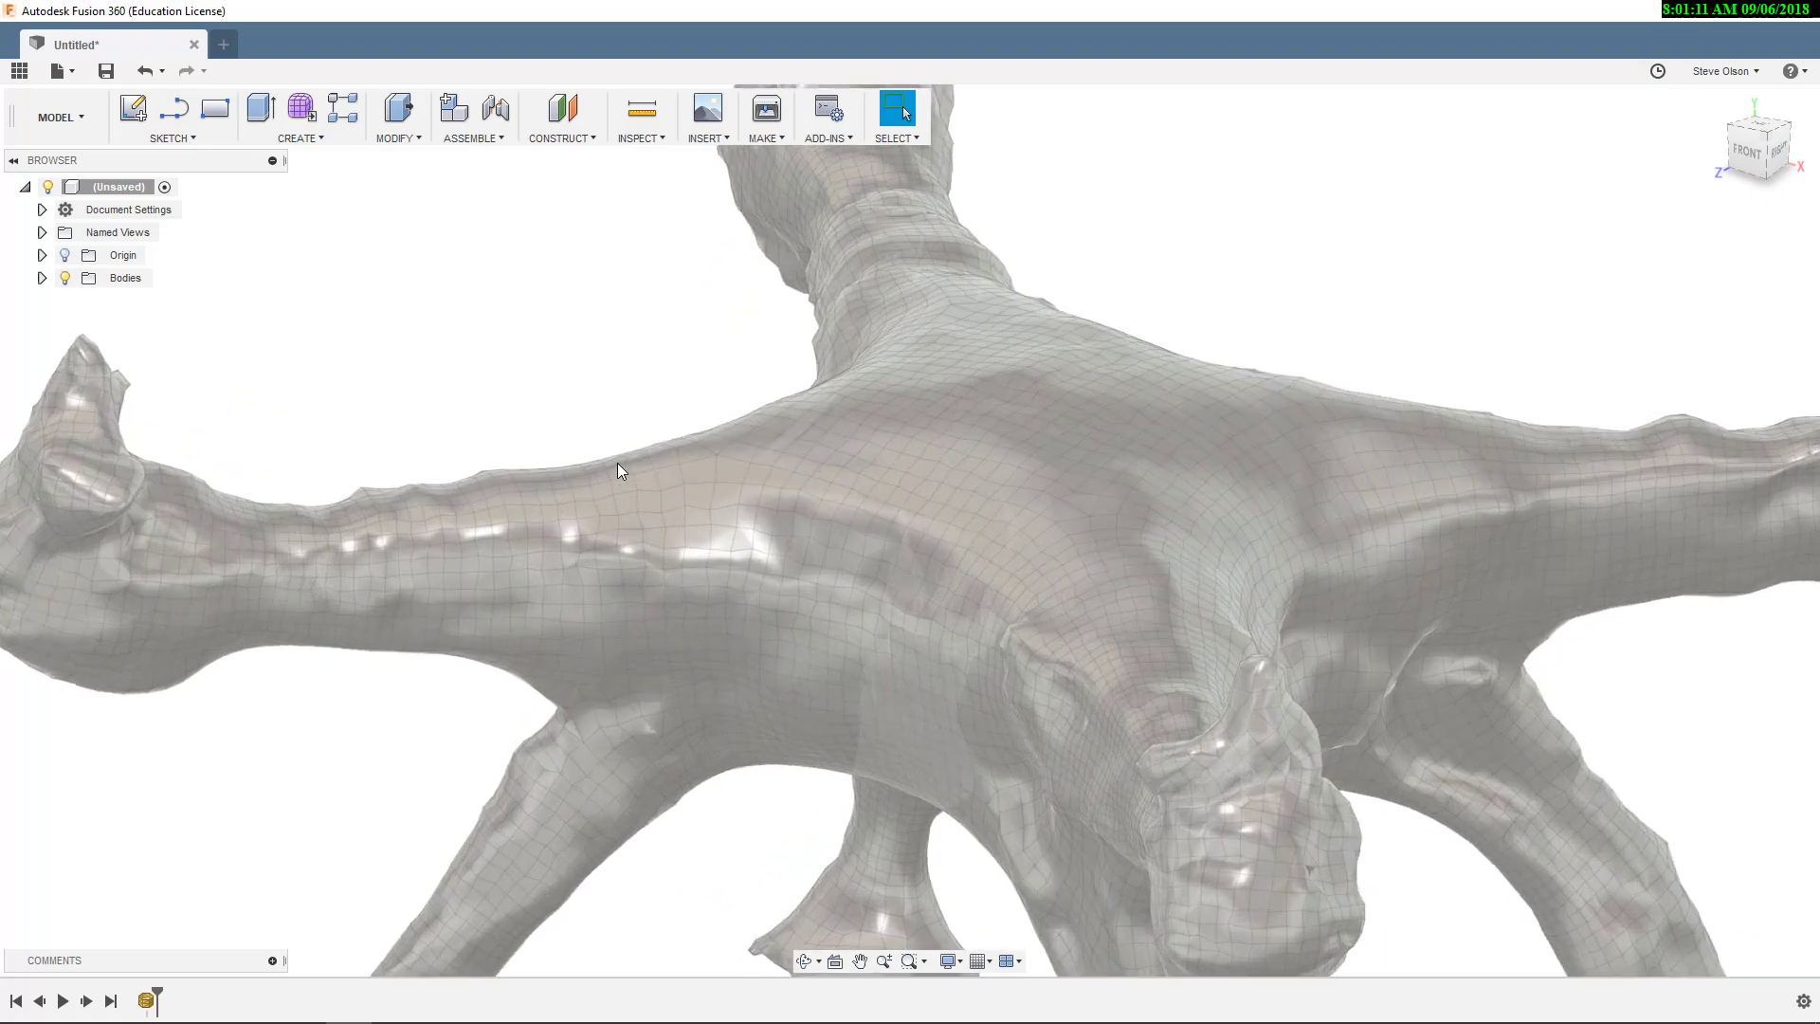
{"action": "scroll", "coordinate": [611, 427], "scroll_direction": "up", "scroll_amount": 2}
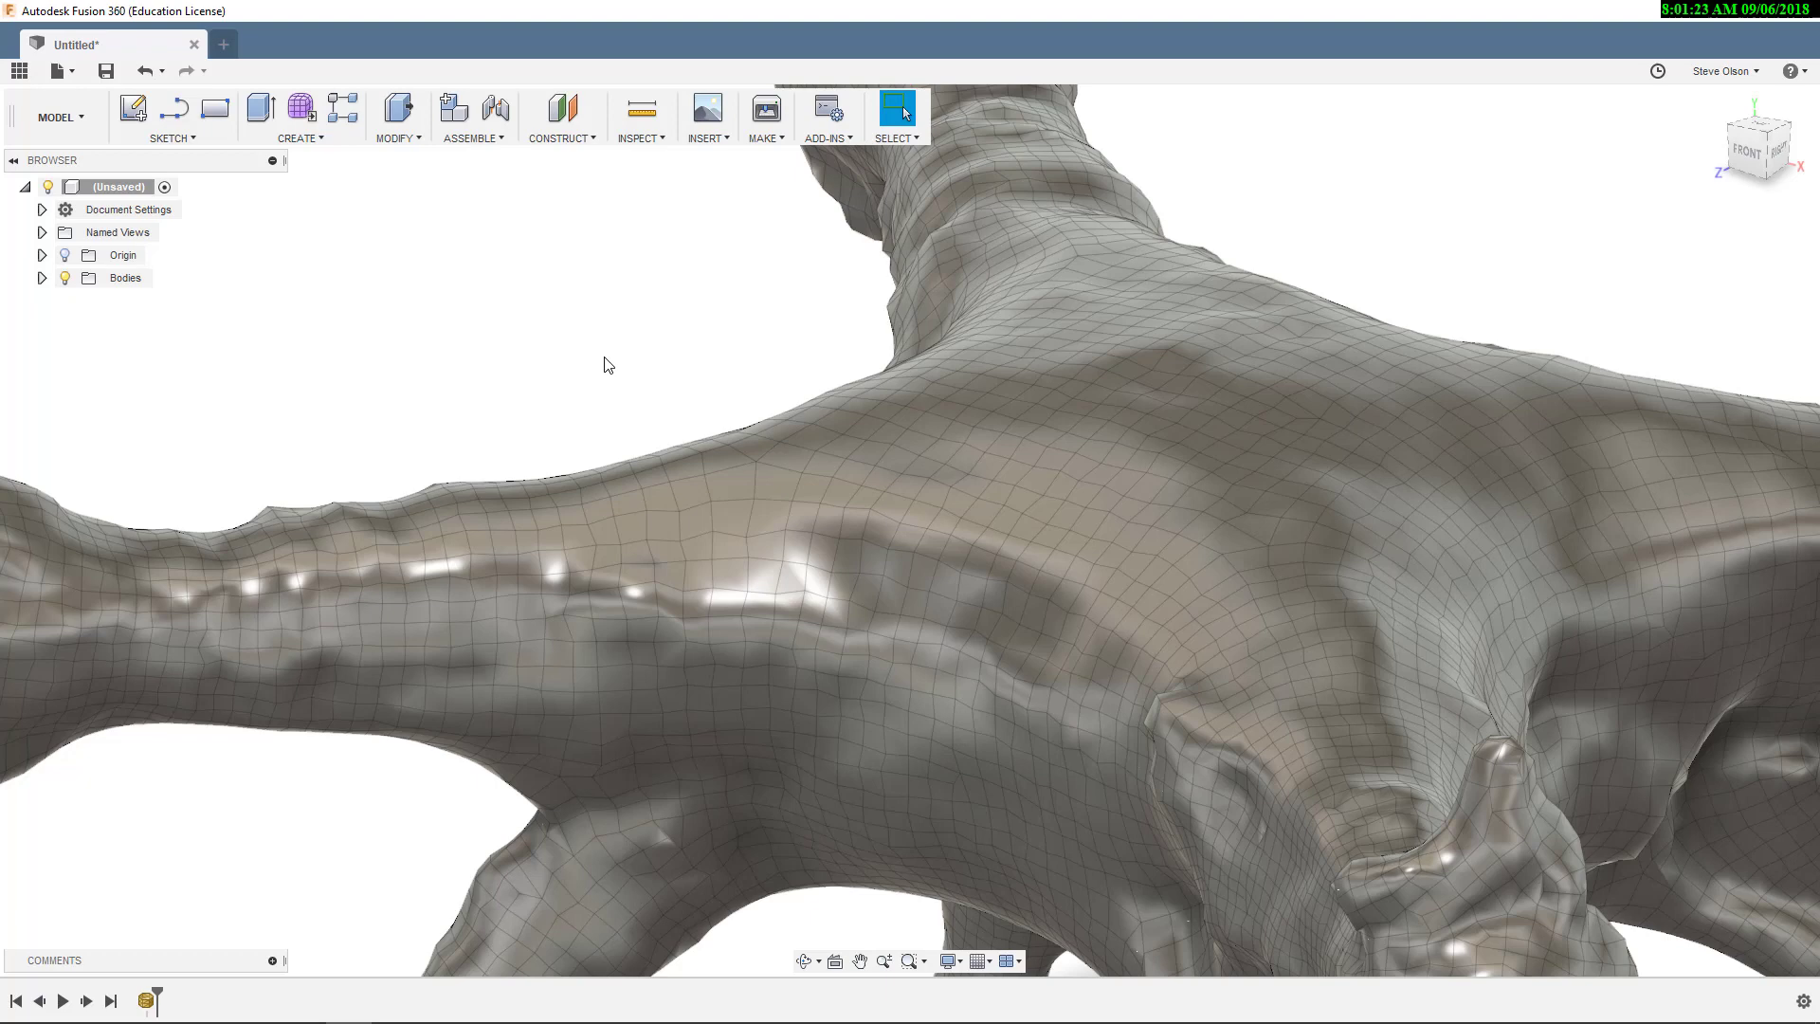
{"action": "scroll", "coordinate": [607, 365], "scroll_direction": "down", "scroll_amount": 10}
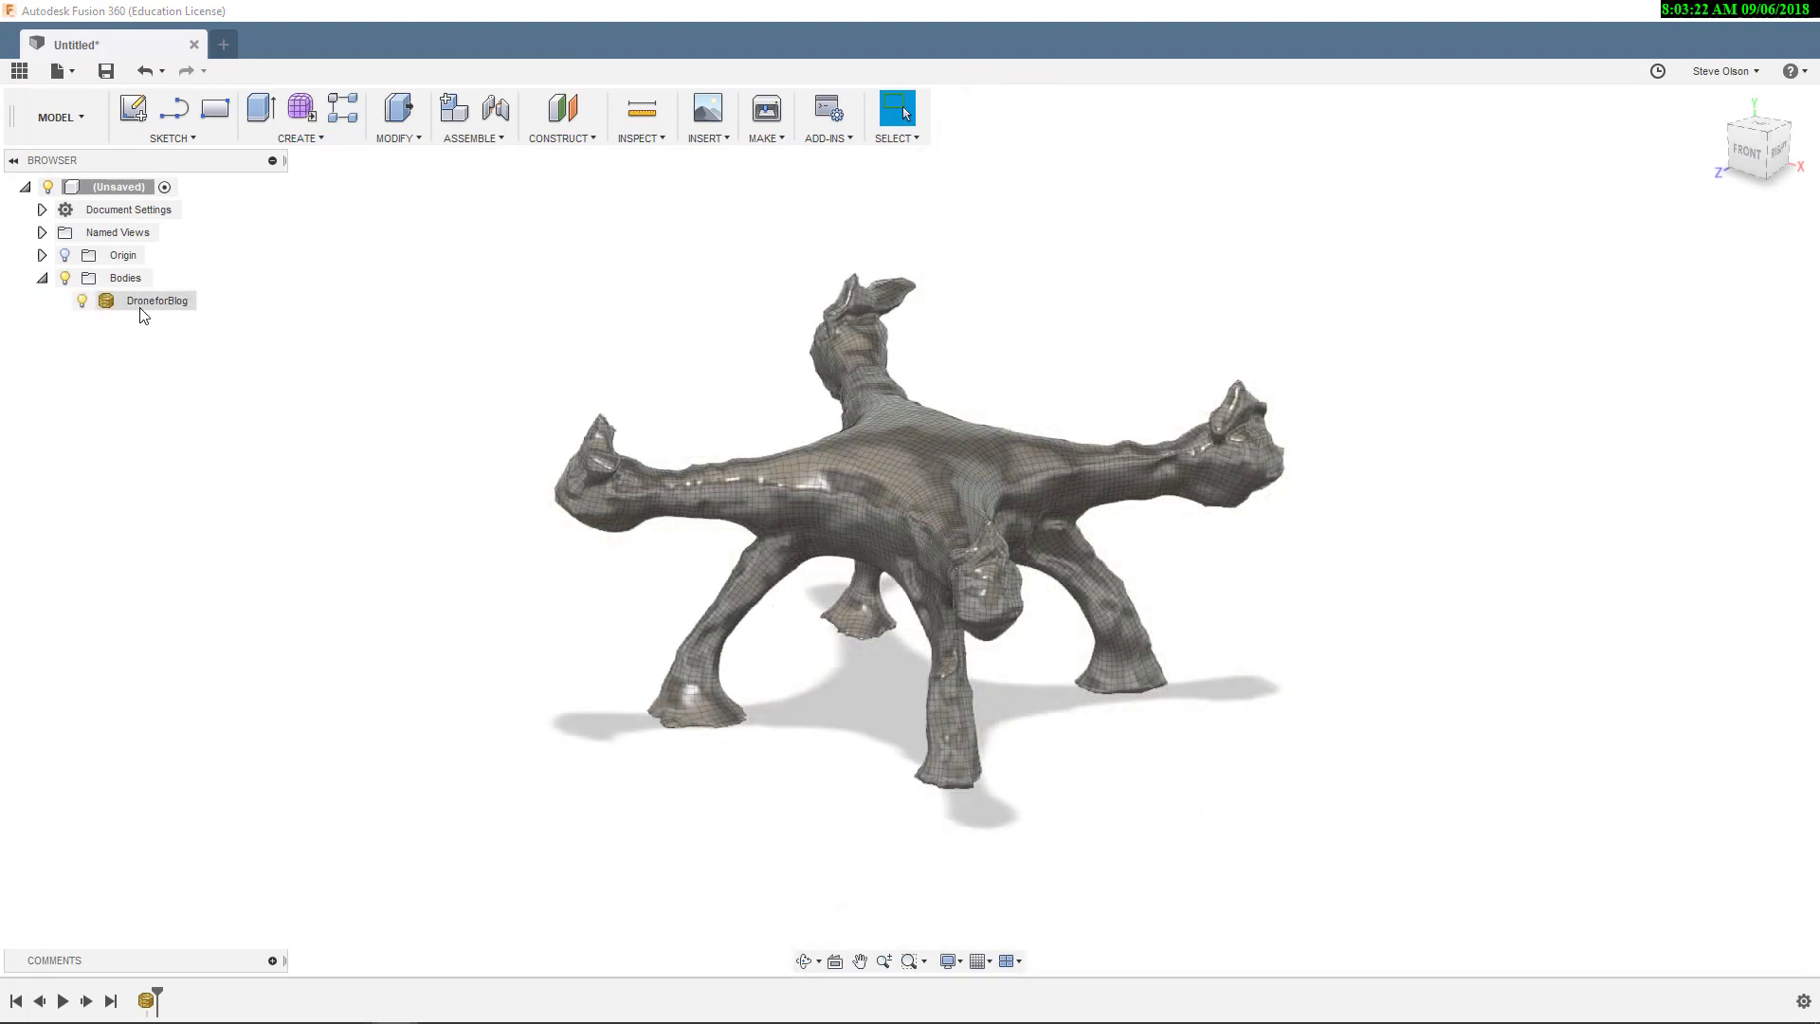
Put the DroneforBlog body into Edit Mesh mode and open Modify > Smooth (Smoothing 4.000).
{"action": "left_click", "coordinate": [137, 304]}
{"action": "right_click", "coordinate": [138, 303]}
{"action": "left_click", "coordinate": [151, 357]}
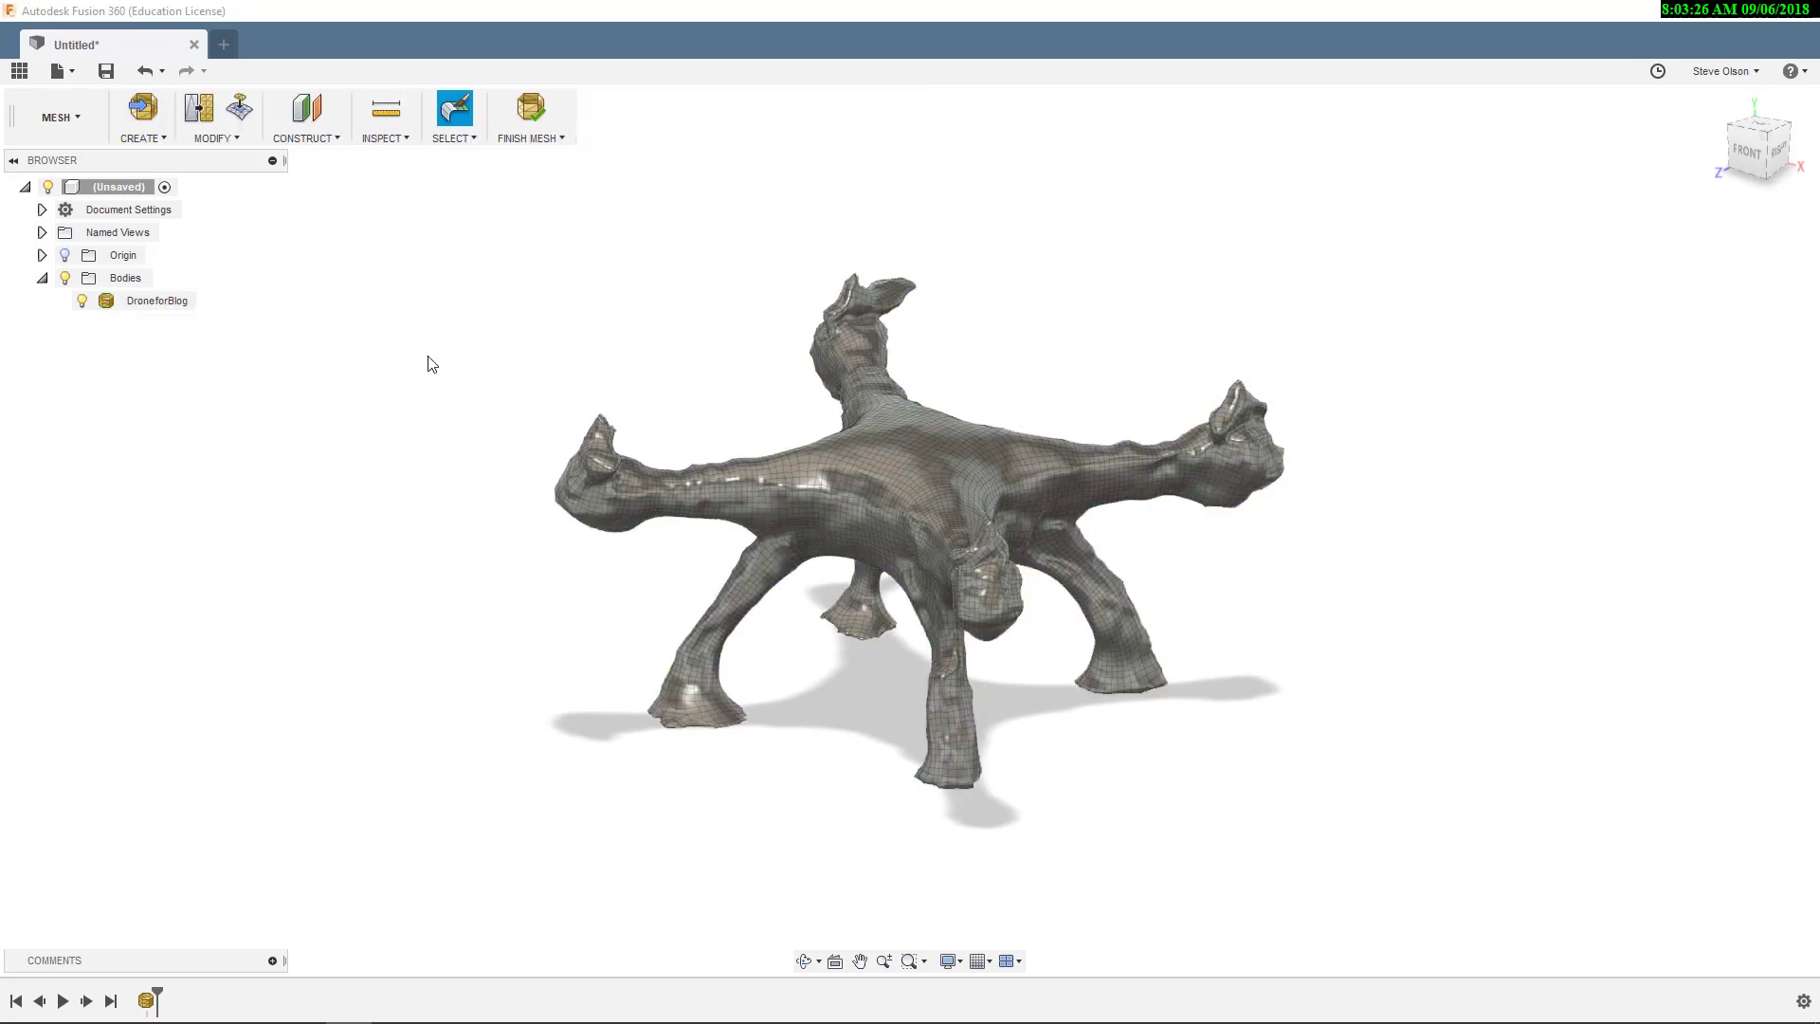
{"action": "scroll", "coordinate": [743, 463], "scroll_direction": "up", "scroll_amount": 3}
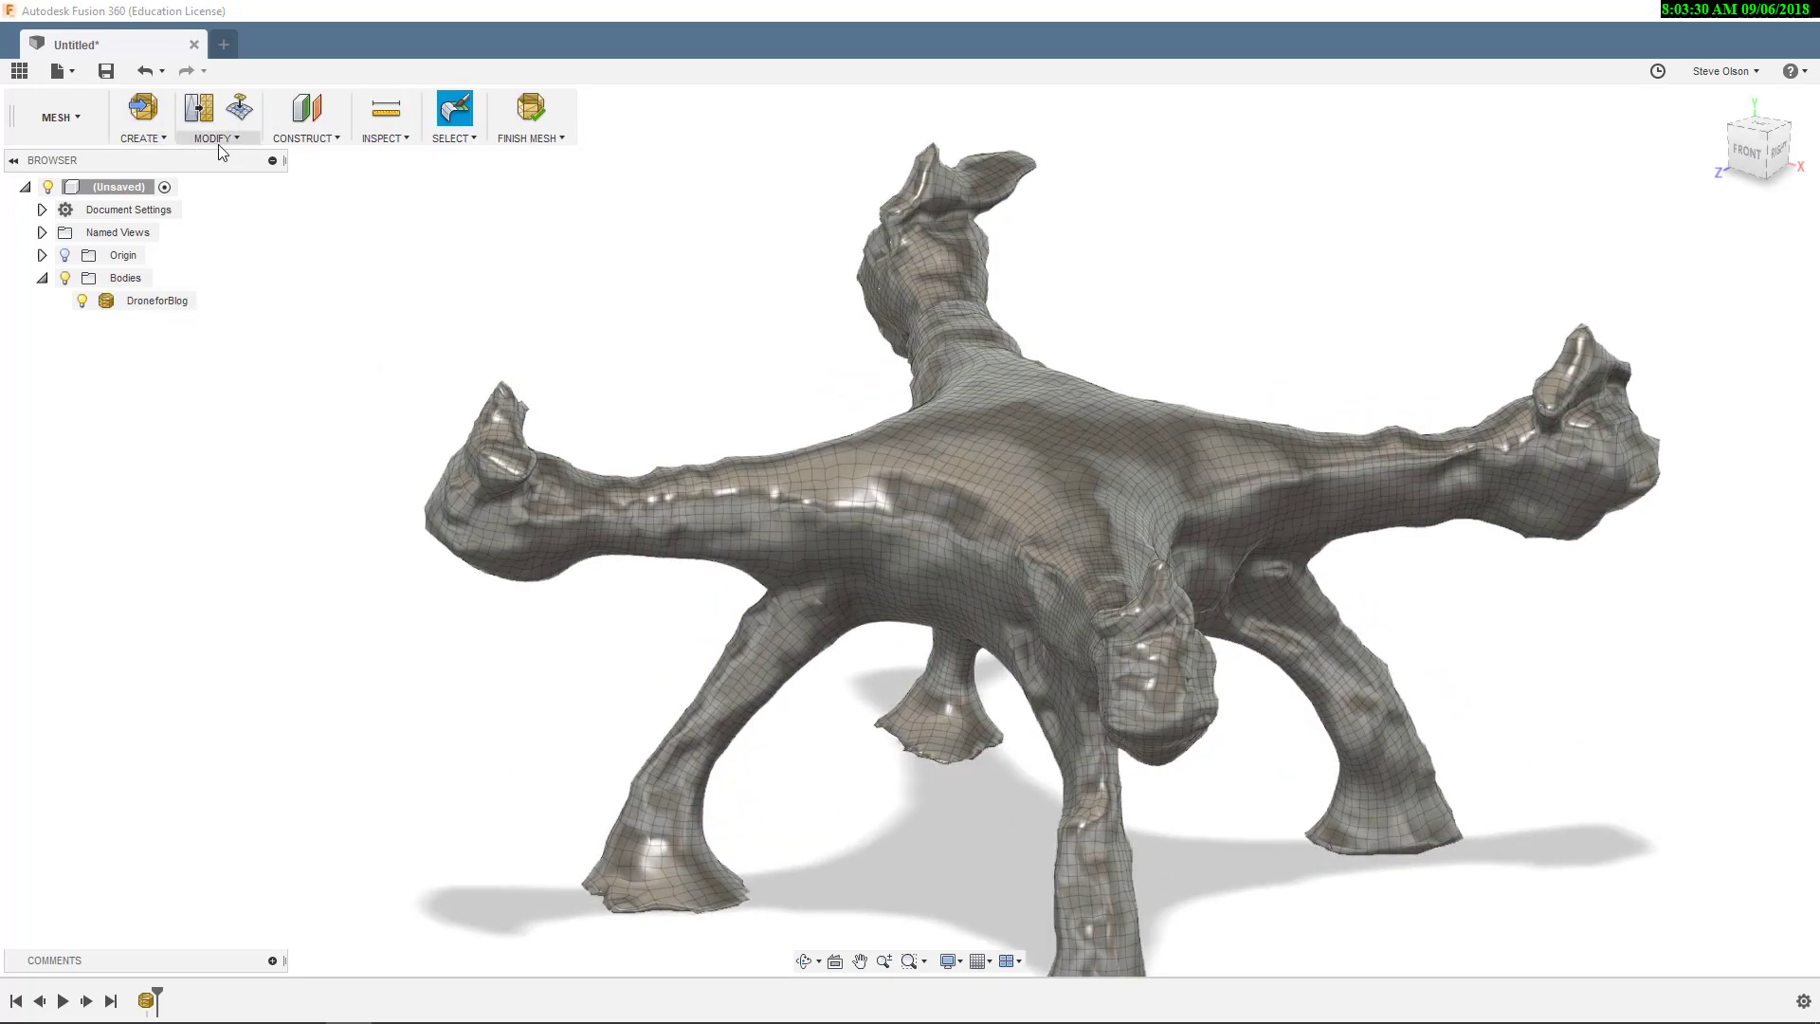
{"action": "left_click", "coordinate": [218, 140]}
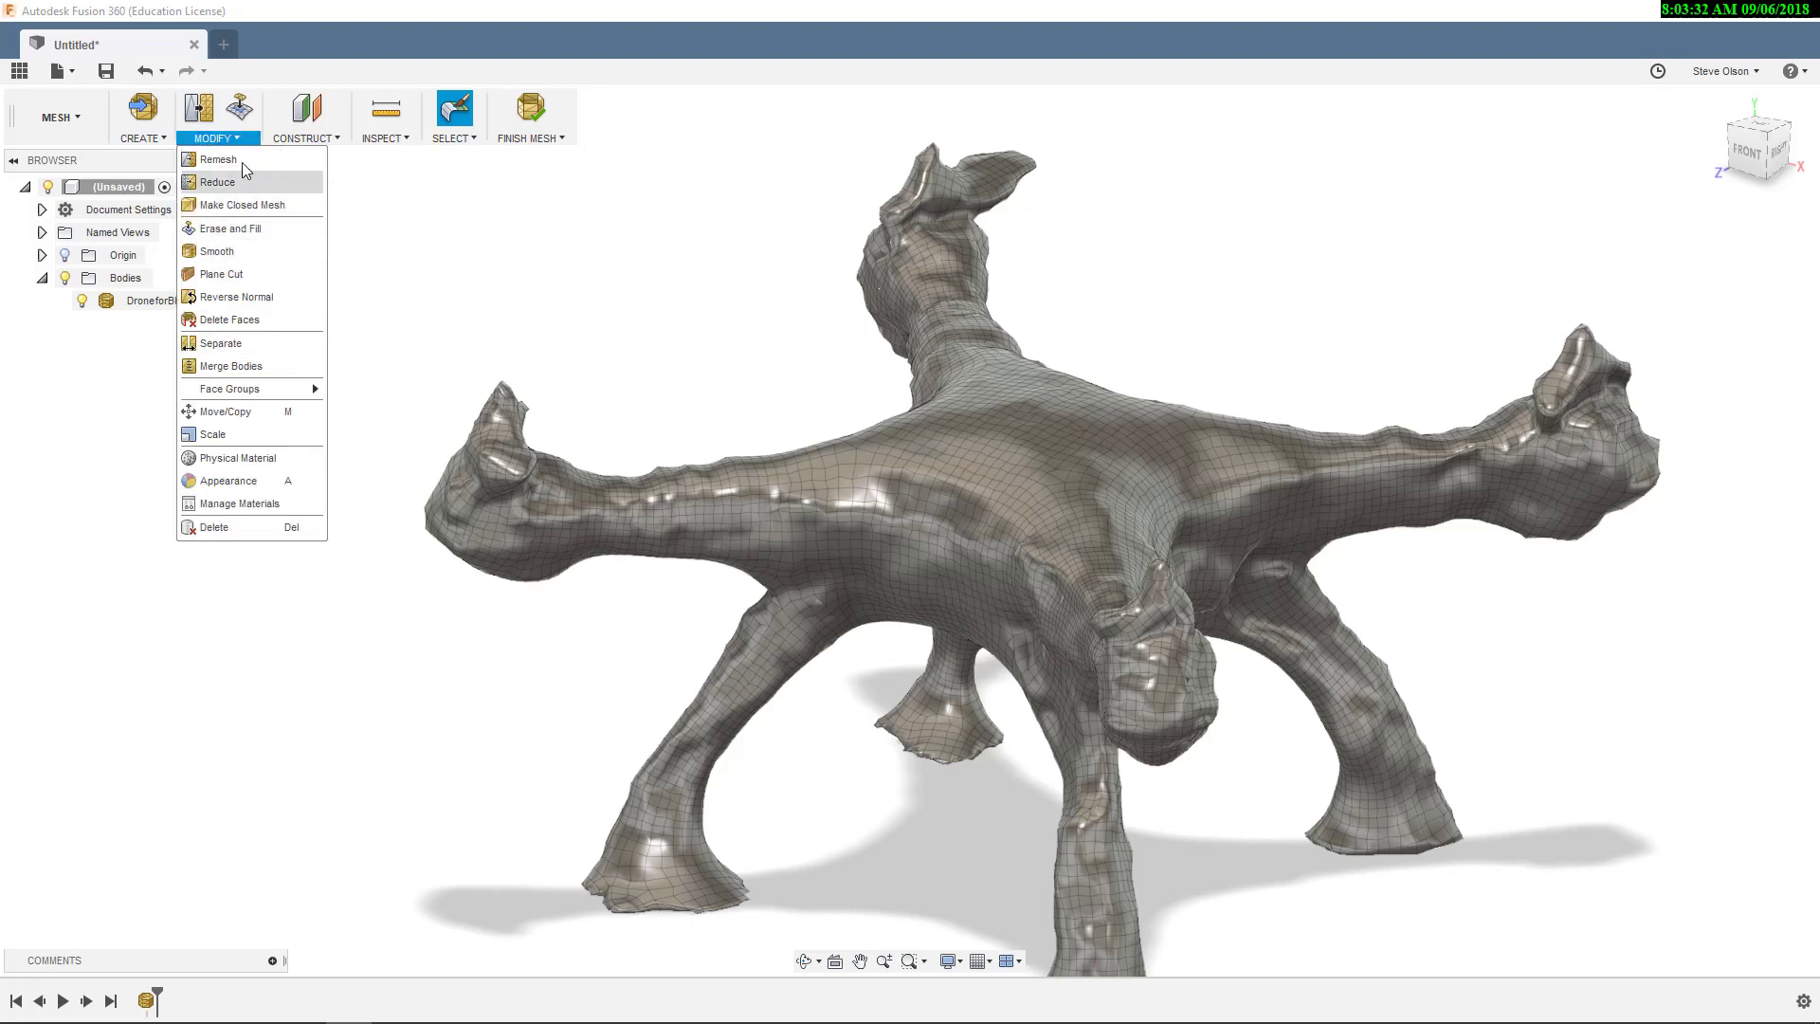
{"action": "left_click", "coordinate": [244, 251]}
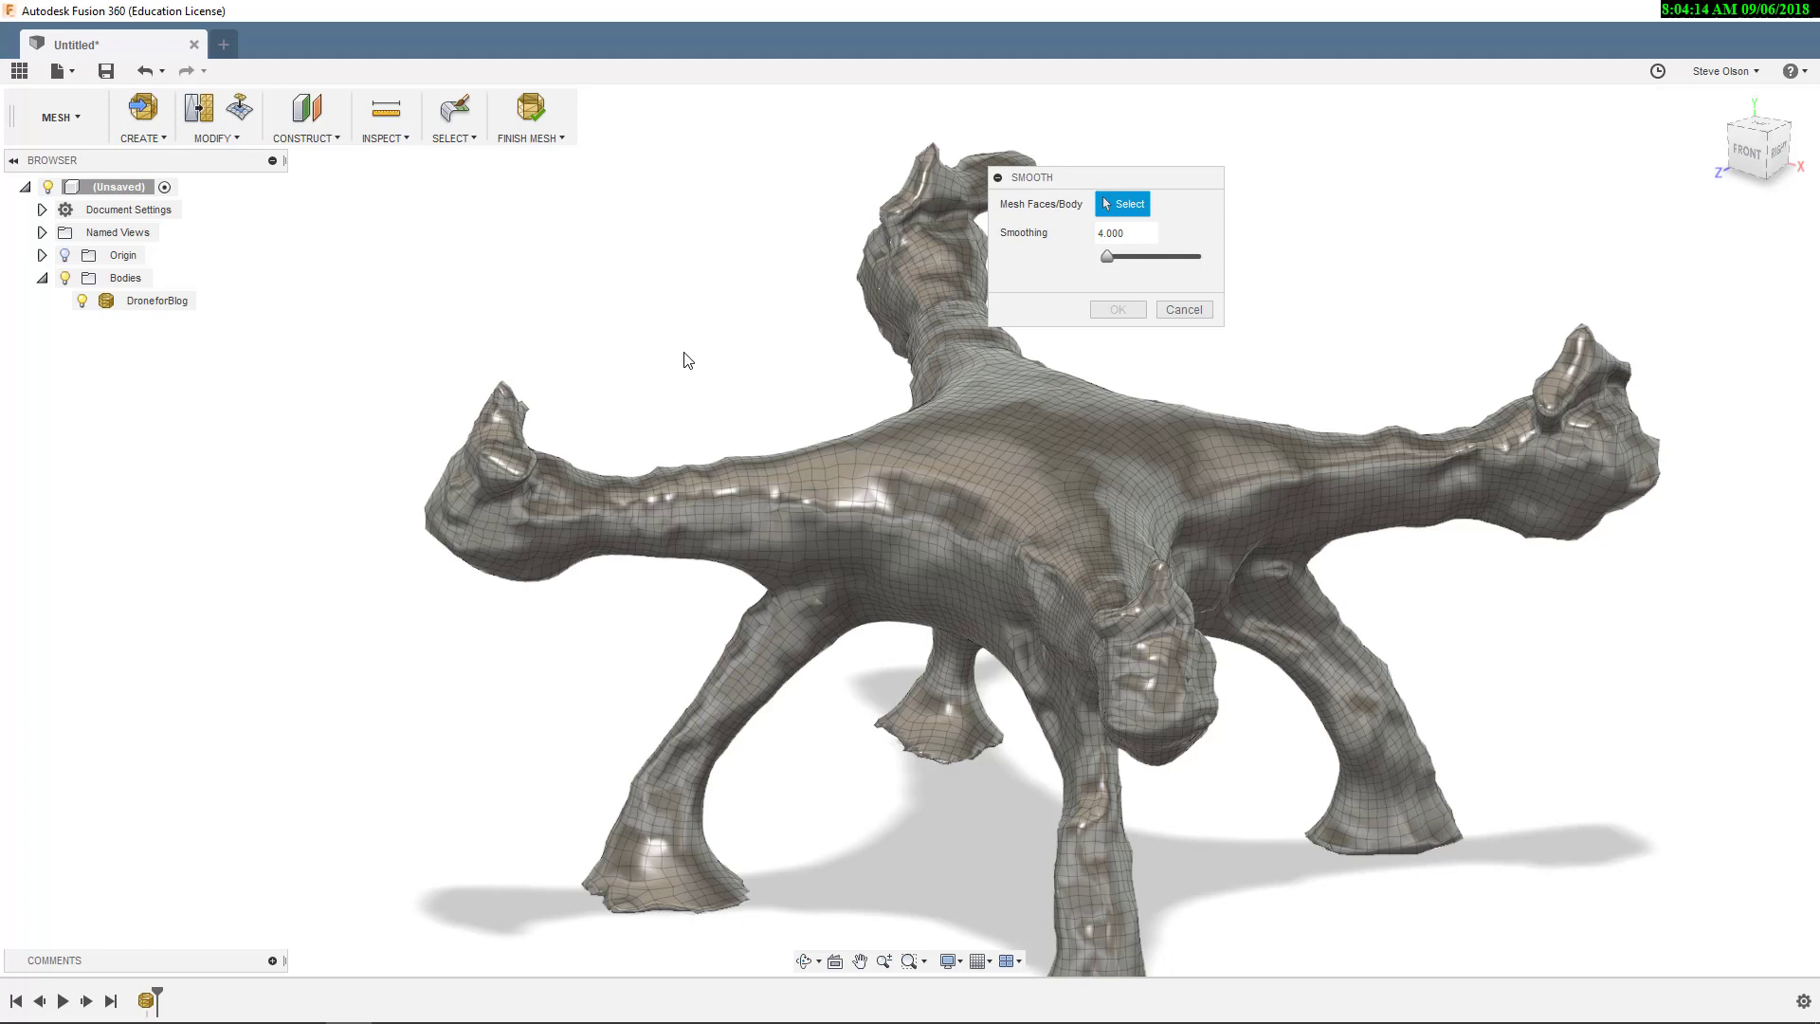
Start Delete Faces on the drone mesh, then cancel it.
{"action": "left_click", "coordinate": [236, 147]}
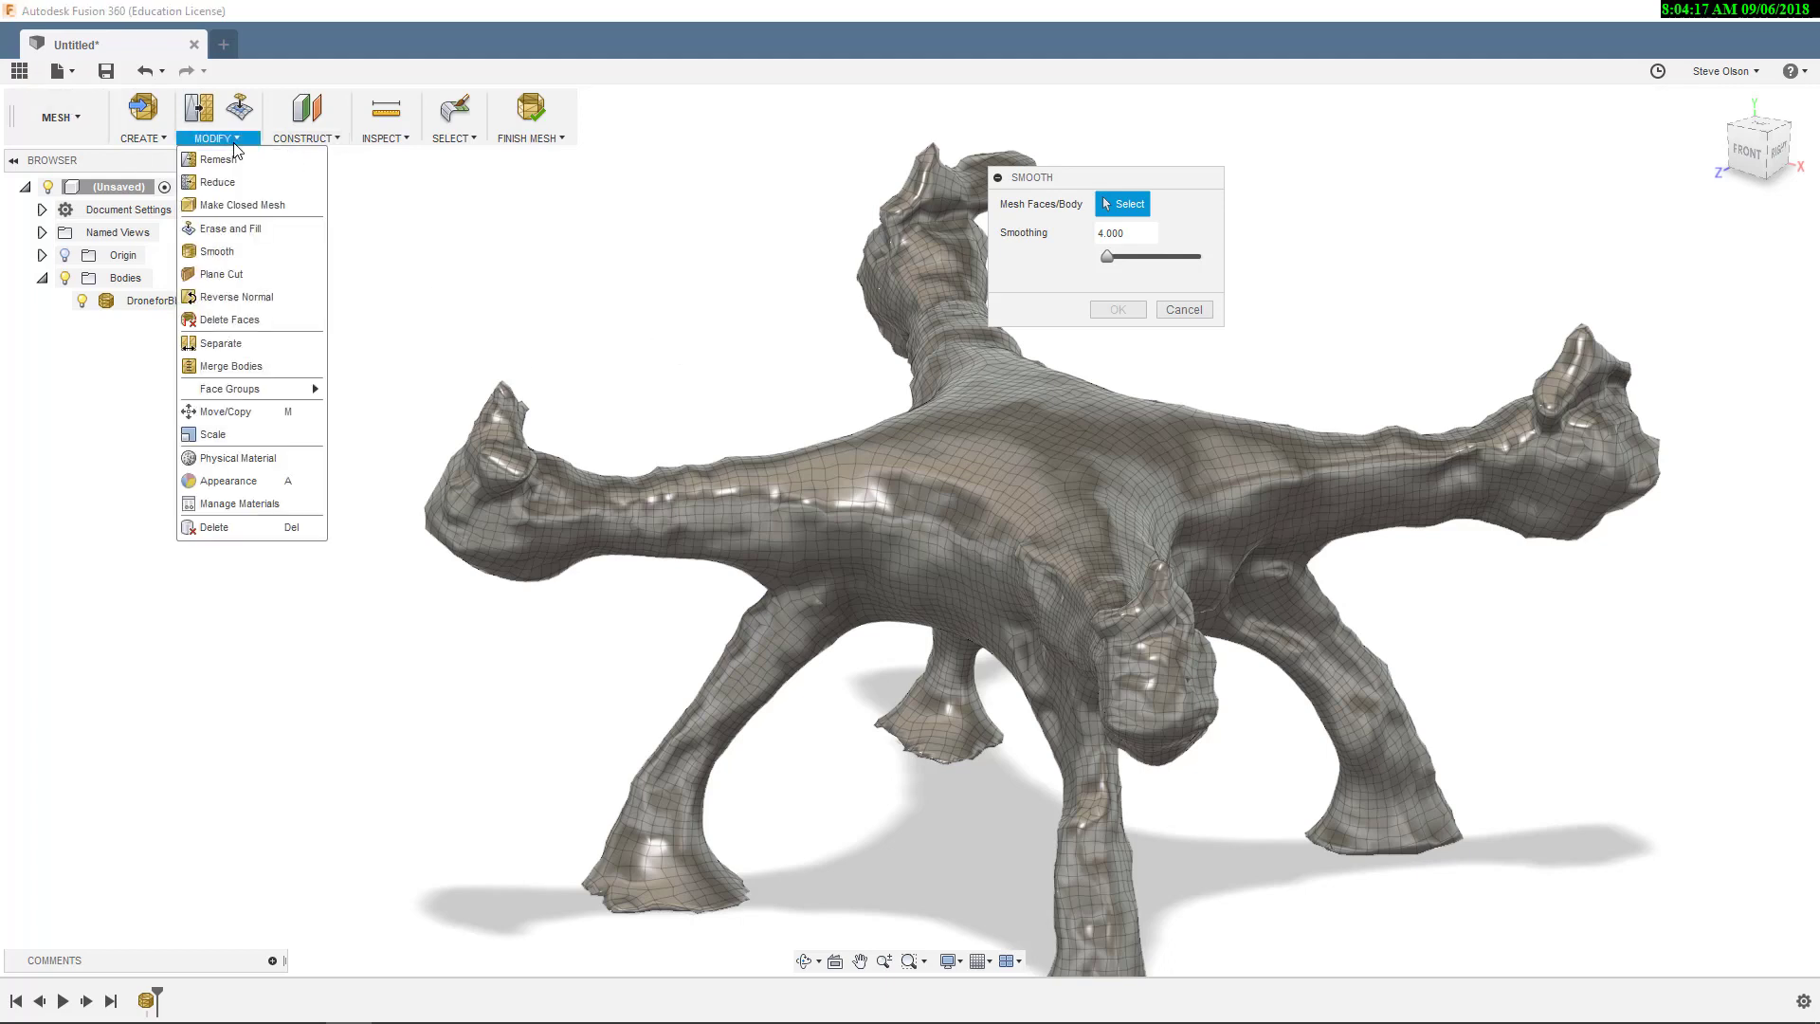
{"action": "left_click", "coordinate": [232, 320]}
{"action": "left_click", "coordinate": [652, 480]}
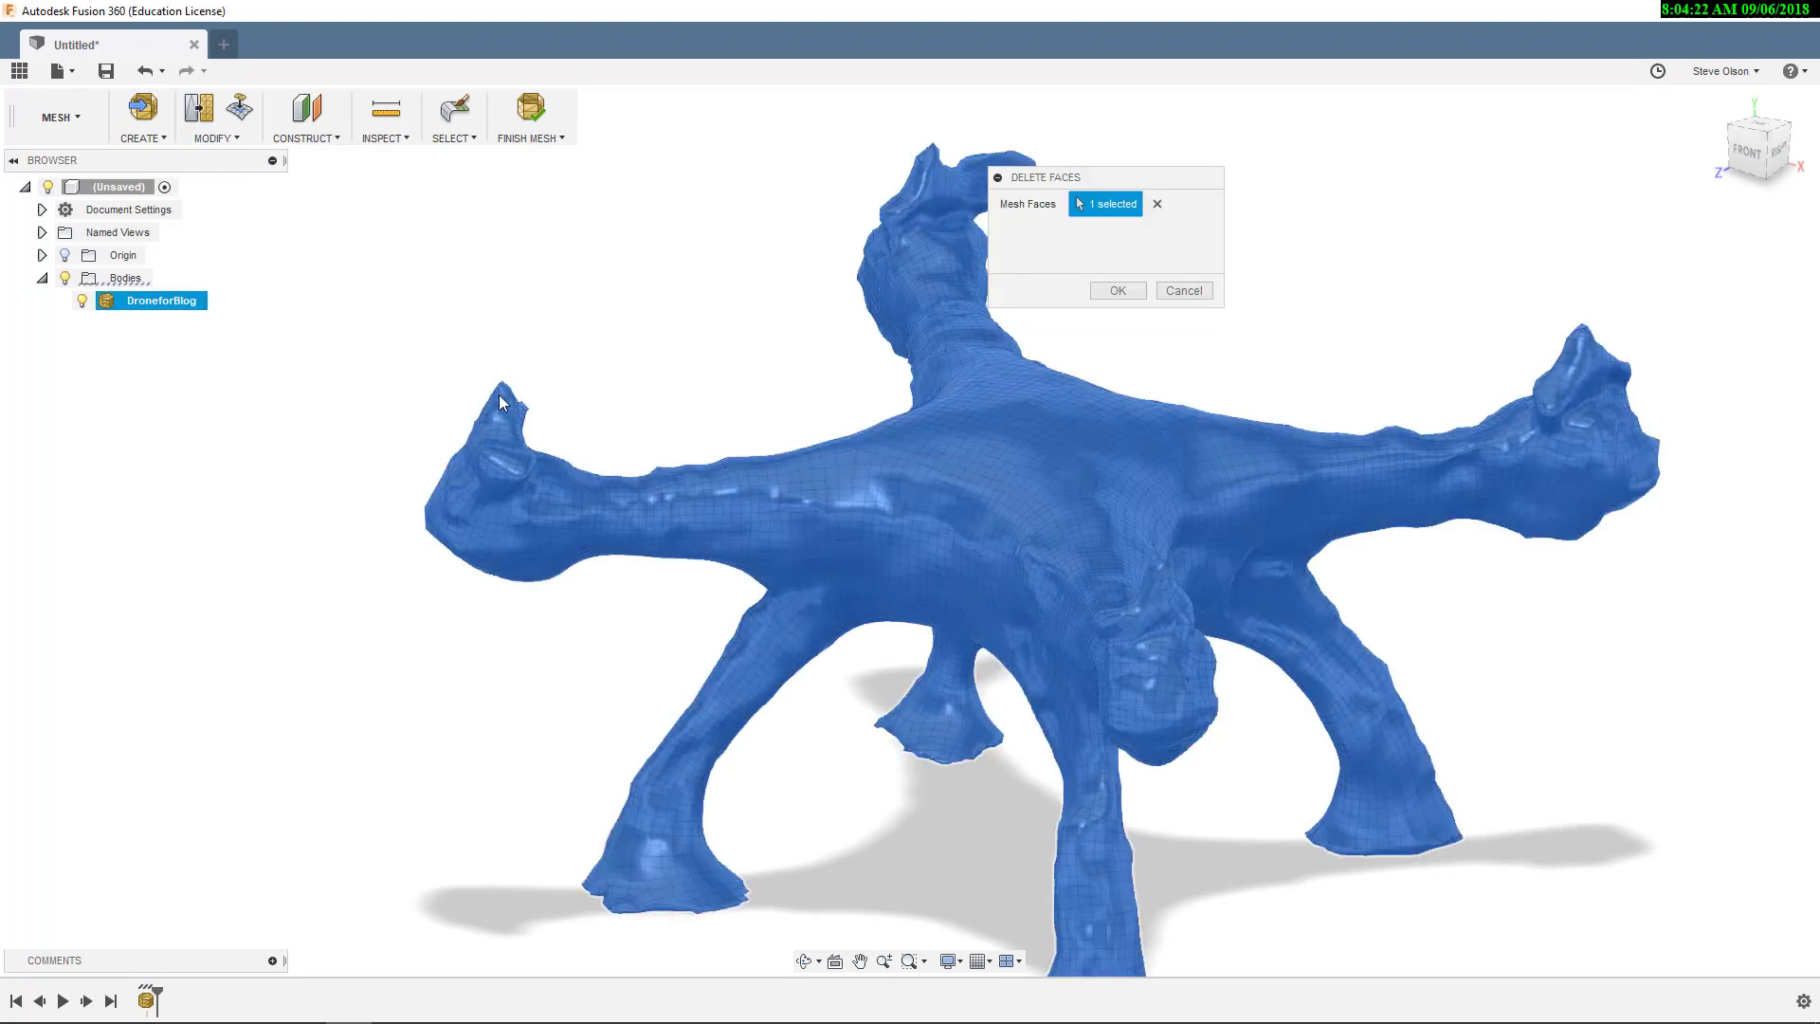
{"action": "left_click", "coordinate": [1183, 290]}
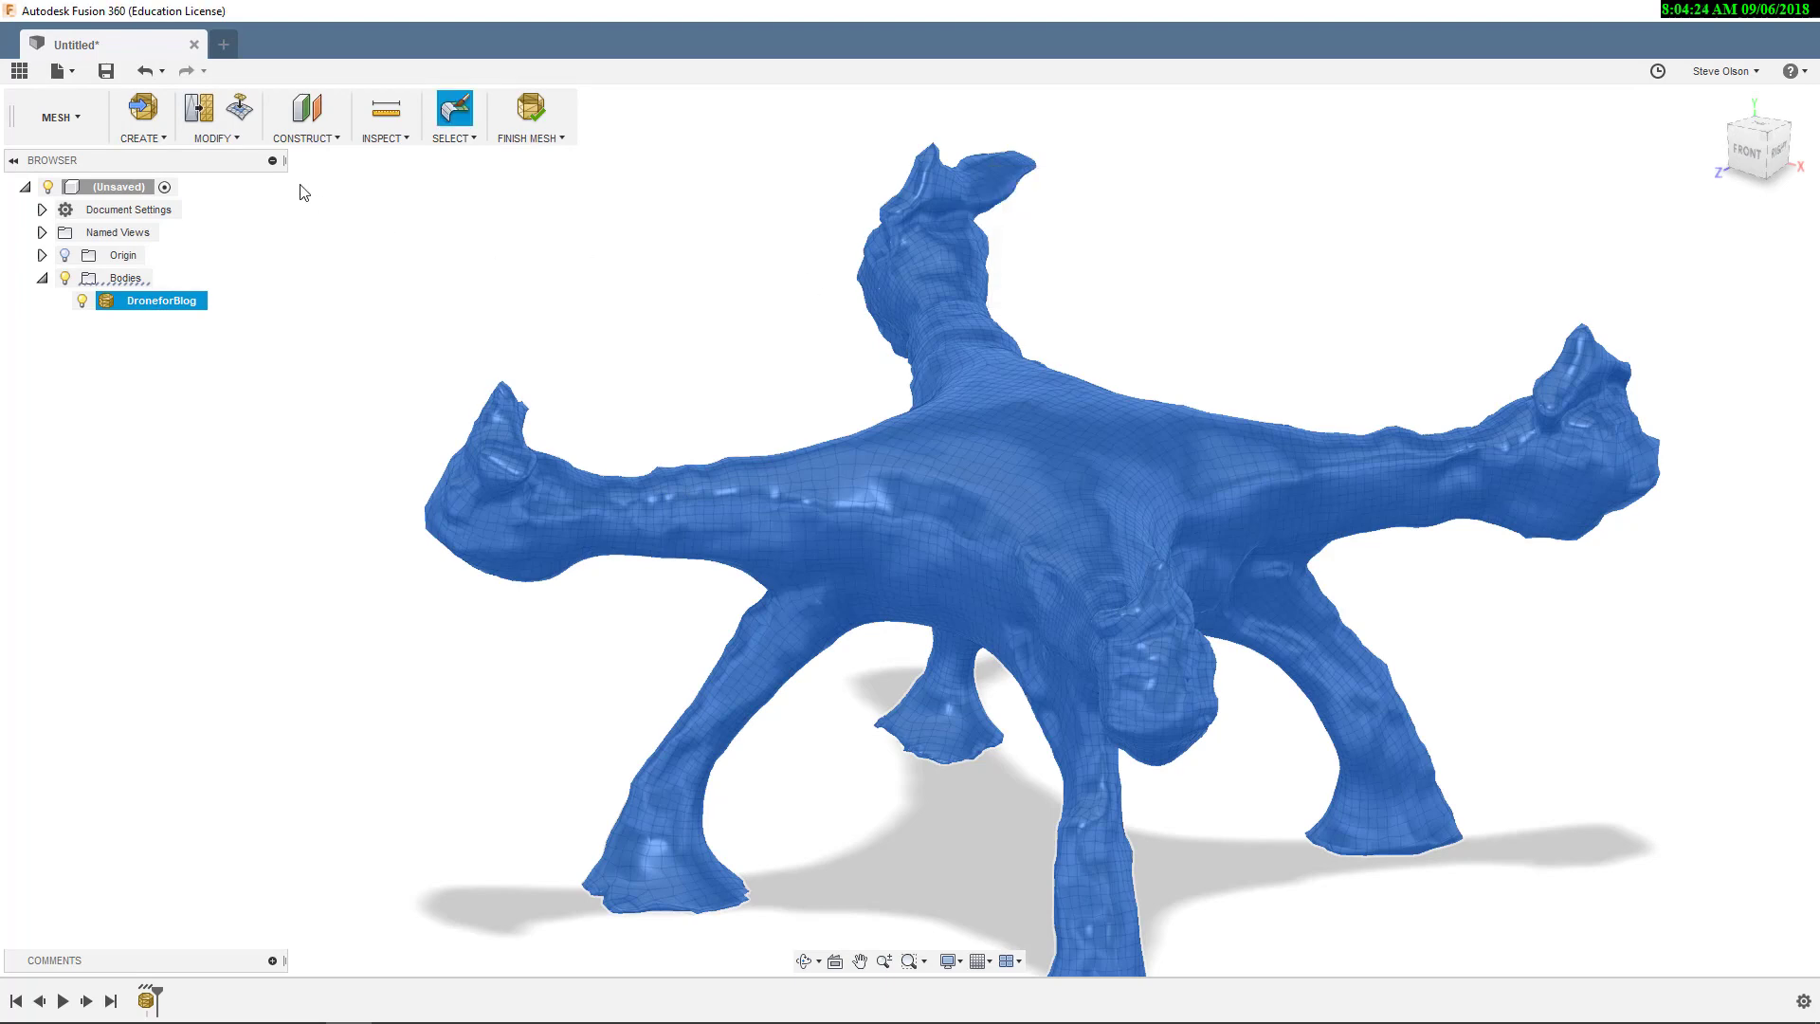
Open Modify > Separate and cancel, leaving the drone mesh as one body.
{"action": "left_click", "coordinate": [225, 139]}
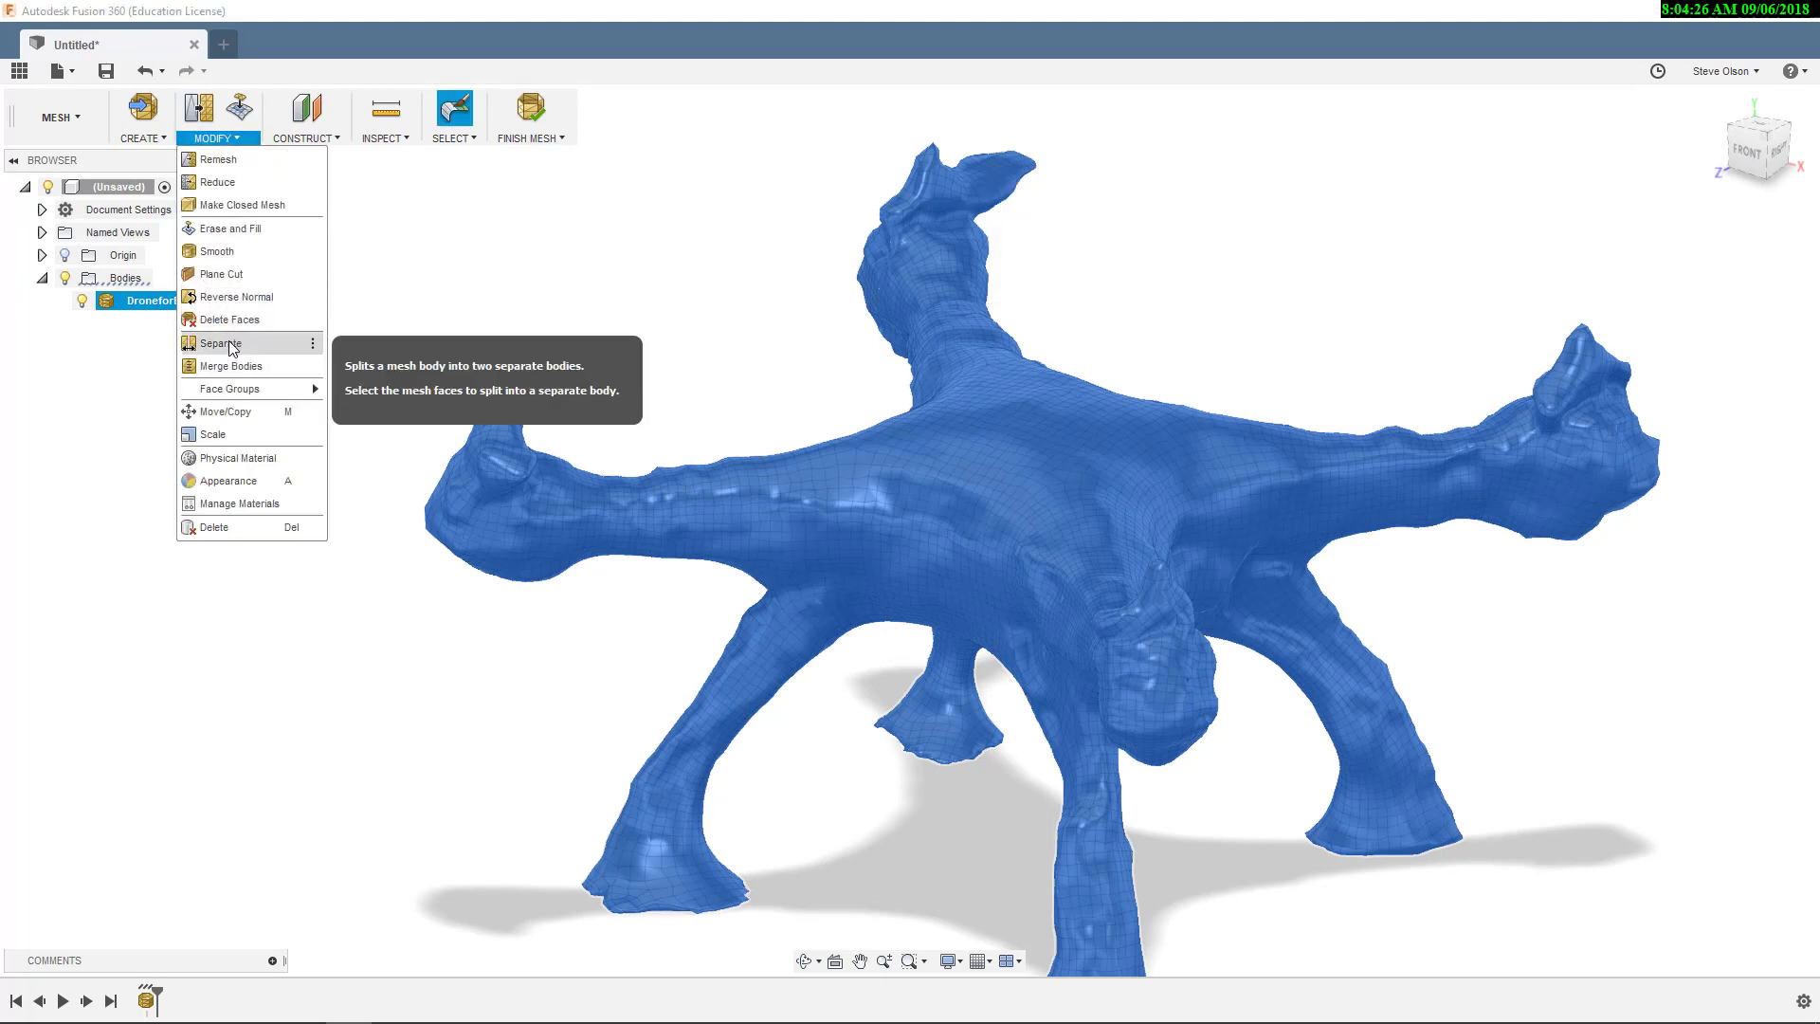
{"action": "left_click", "coordinate": [221, 343]}
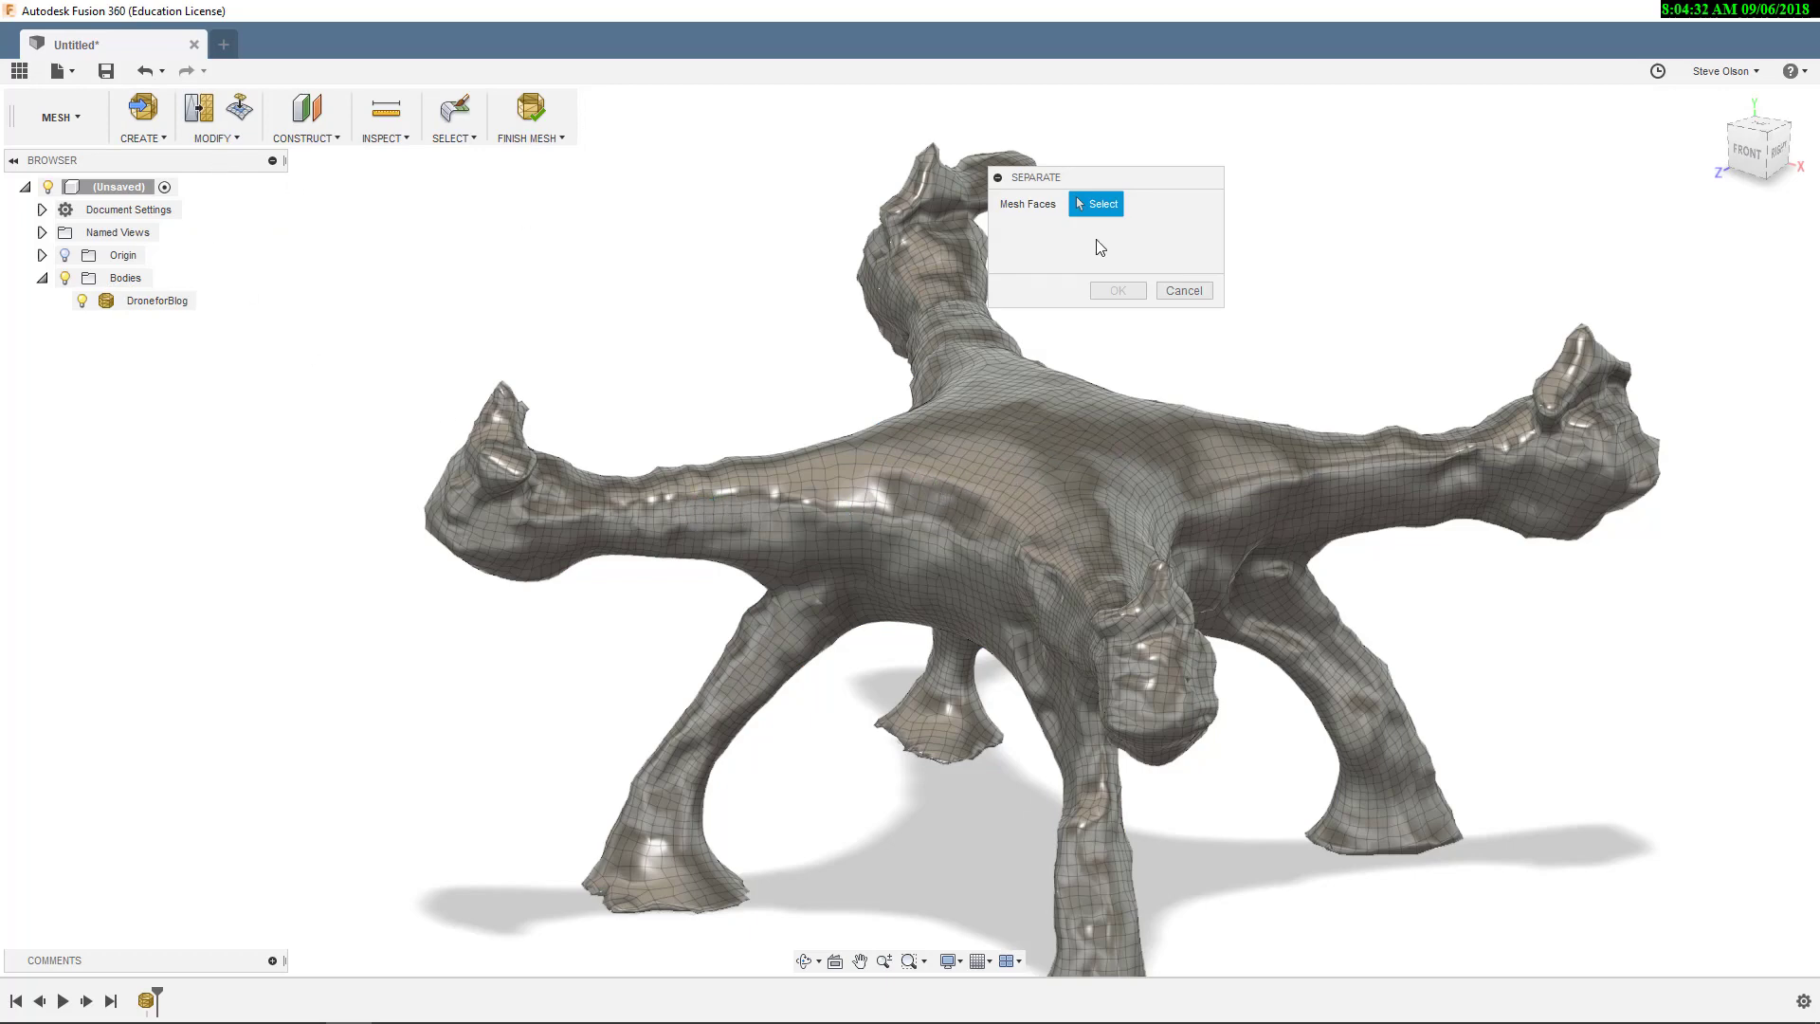
{"action": "left_click", "coordinate": [1190, 291]}
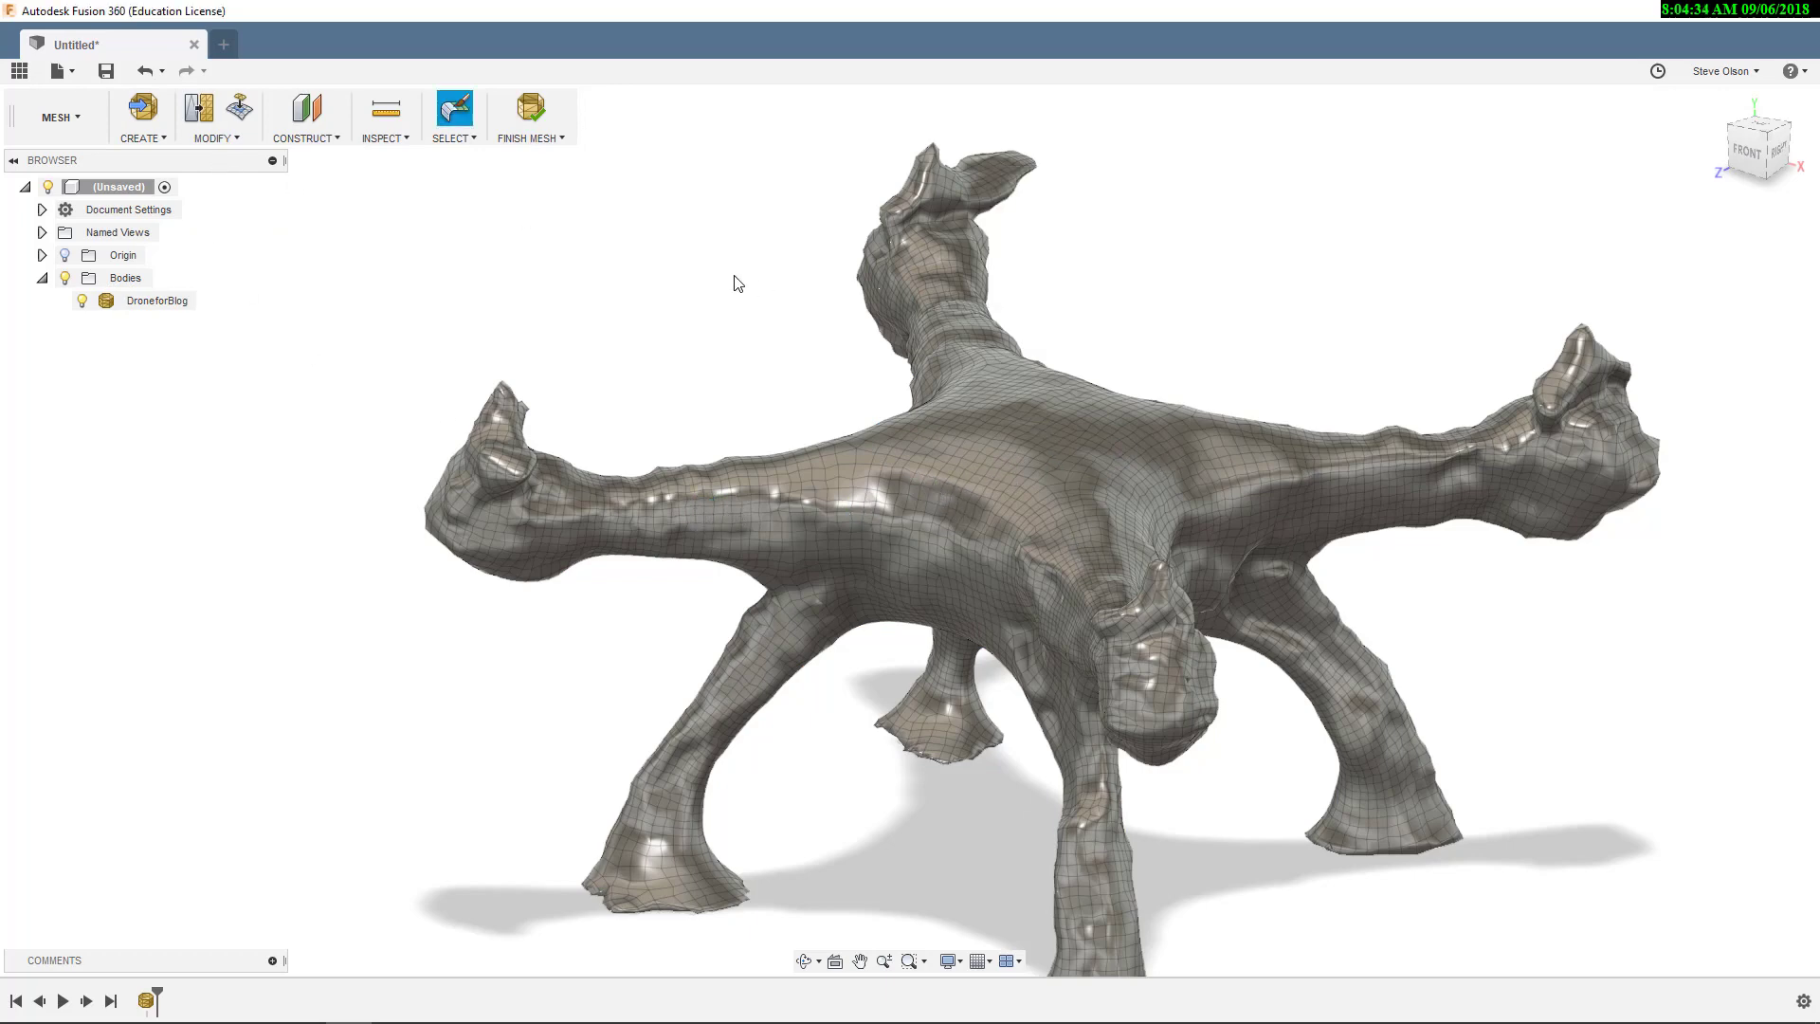